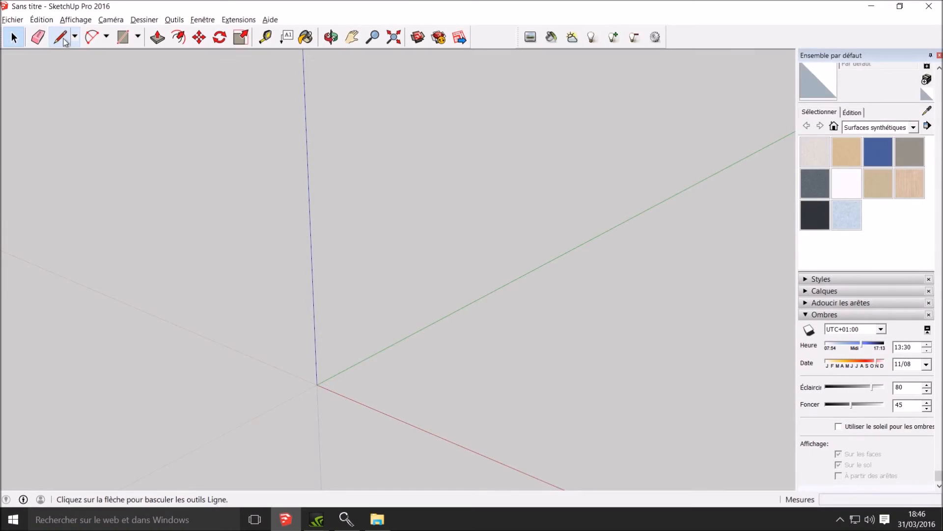
# Draw a closed rectangle from the origin with its long side along the green axis and a 5 cm width along the red axis
pyautogui.click(62, 37)
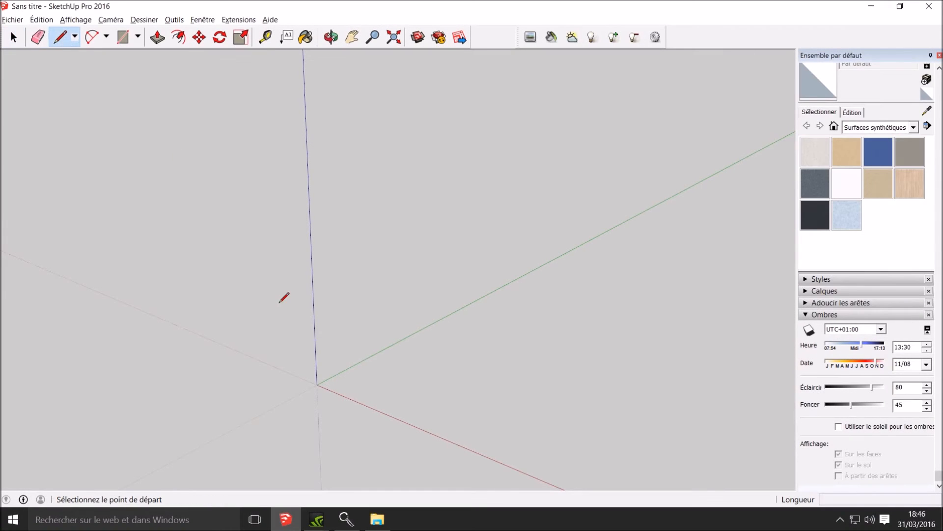
pyautogui.click(317, 384)
pyautogui.press('Return')
pyautogui.write('5')
pyautogui.press('Return')
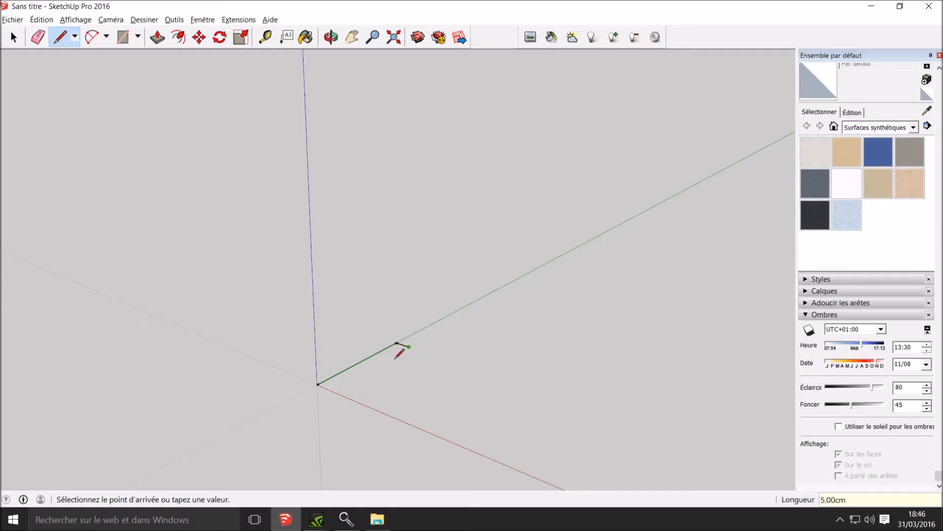
pyautogui.click(330, 390)
pyautogui.click(318, 383)
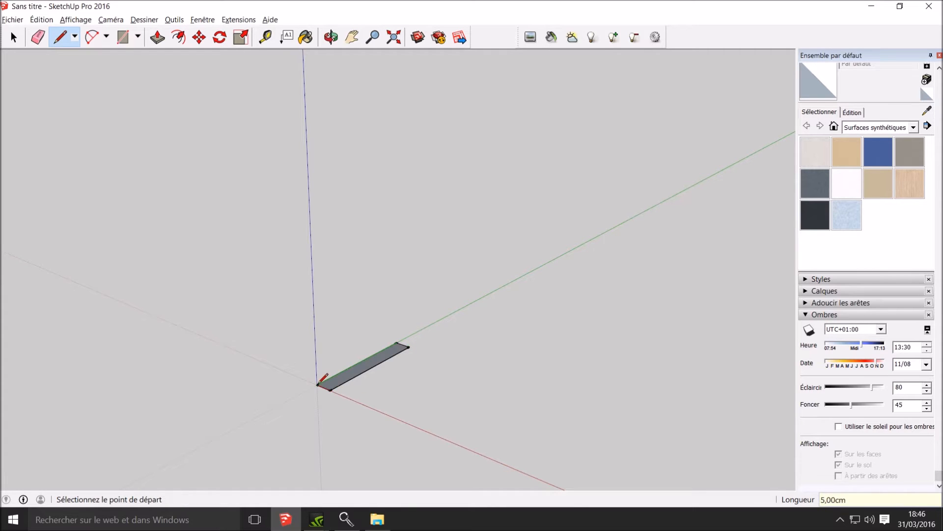
# Extrude the rectangle upward 33 cm into a vertical panel with Push/Pull
pyautogui.click(156, 40)
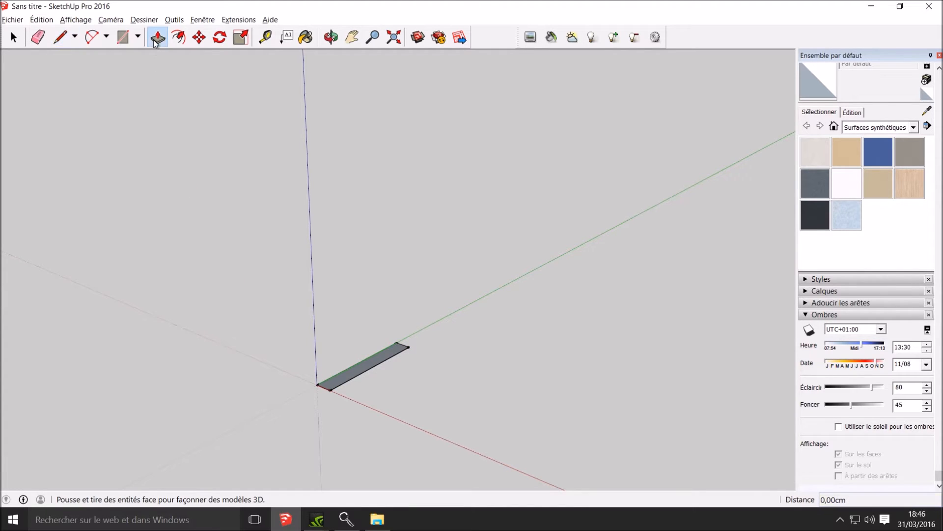
pyautogui.click(371, 366)
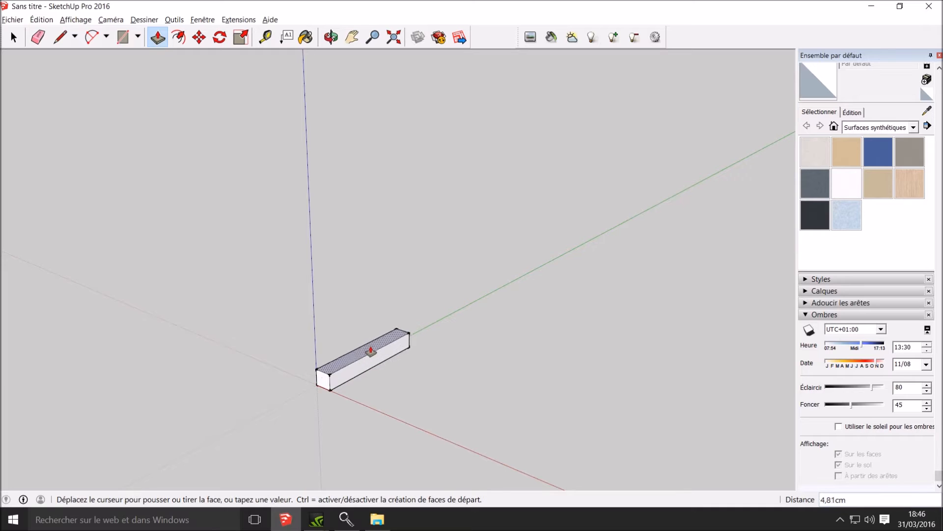
pyautogui.write('33')
pyautogui.press('Return')
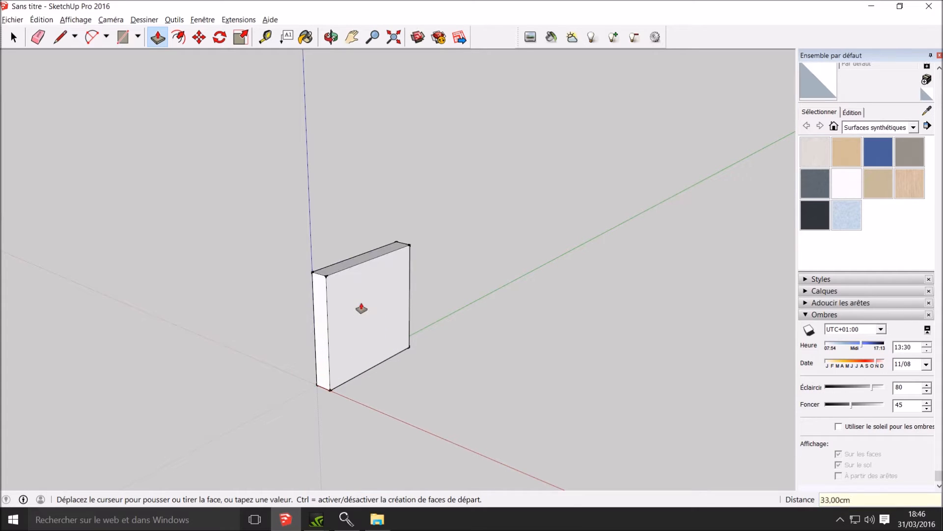
# Select the whole panel and place a copy of it farther out along the red axis
pyautogui.click(13, 37)
pyautogui.hotkey('ctrl', 'a')
pyautogui.scroll(-2, 483, 370)
pyautogui.keyDown('shift'); pyautogui.moveTo(483, 370); pyautogui.dragTo(281, 288, button='middle'); pyautogui.keyUp('shift')
pyautogui.click(199, 37)
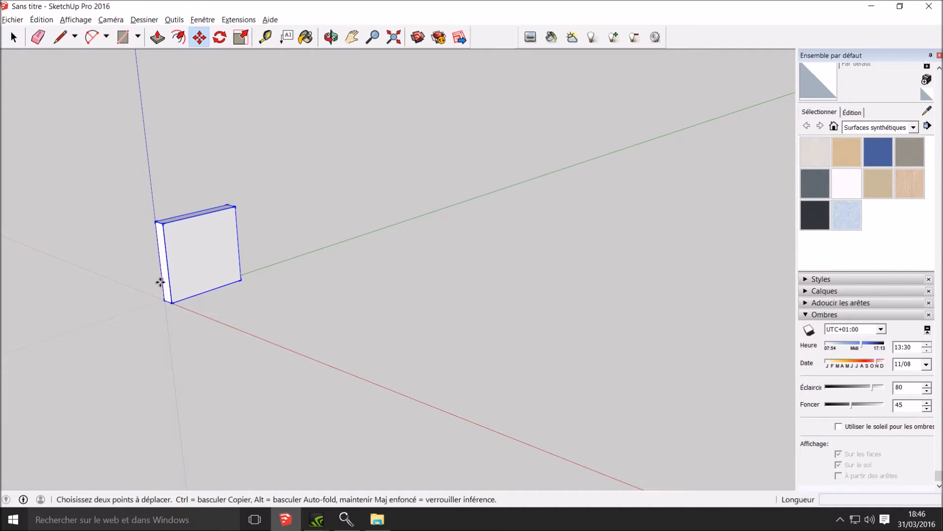
pyautogui.click(162, 302)
pyautogui.press('ctrl')
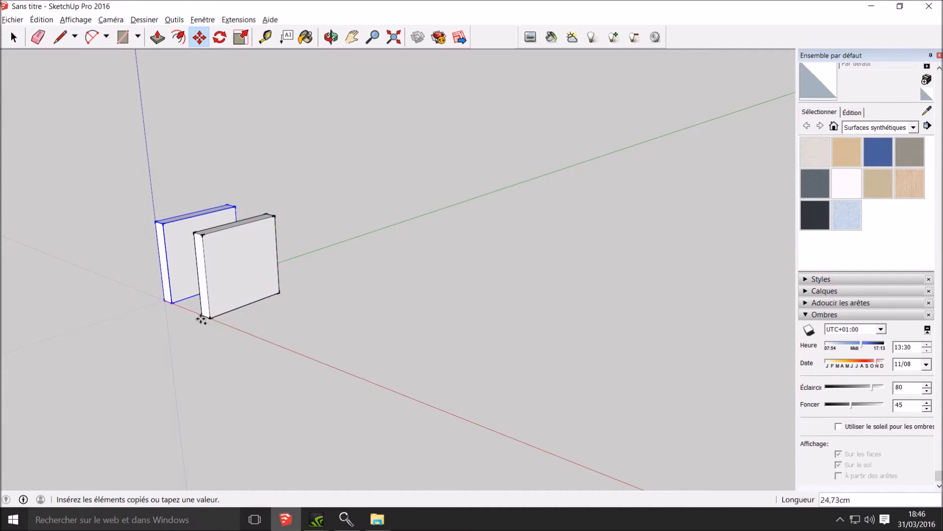
pyautogui.press('Return')
pyautogui.scroll(-1, 201, 320)
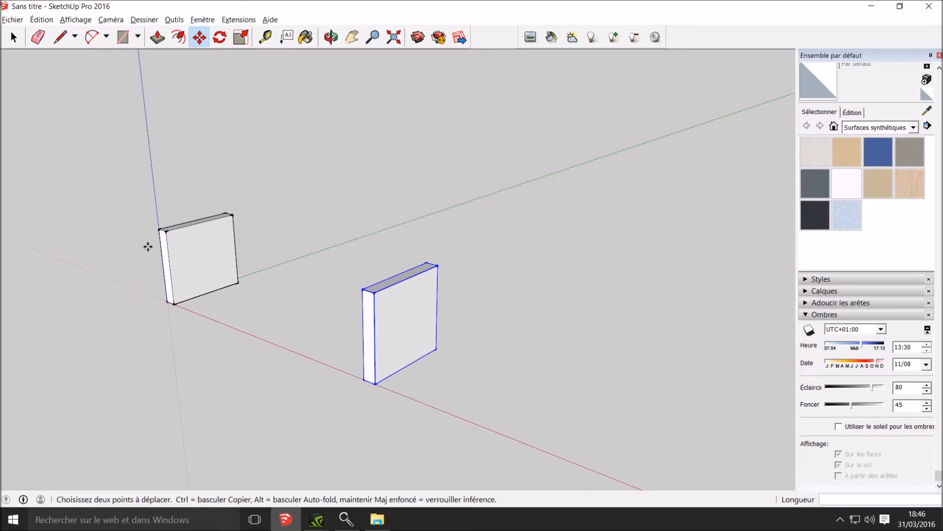
# Open the copied panel for editing and offset the outline of its large face inward to mark a thin frame
pyautogui.click(14, 43)
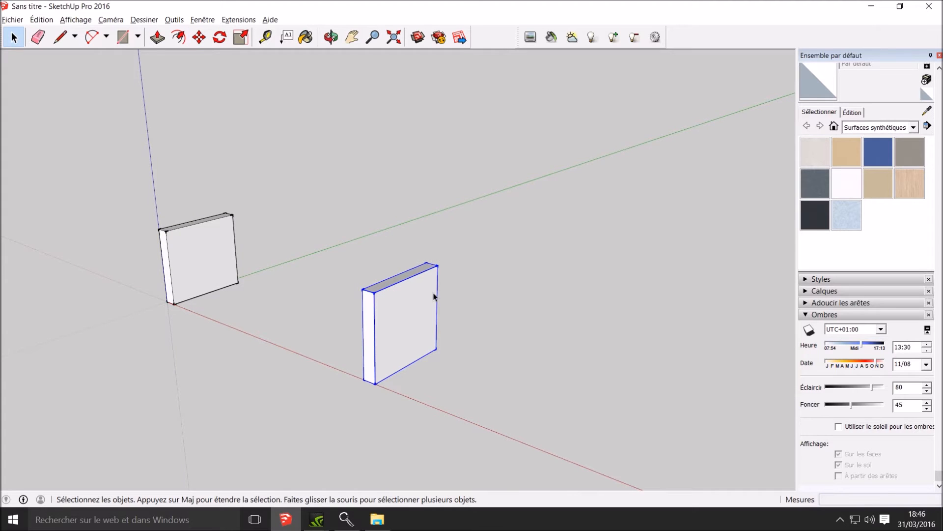
pyautogui.doubleClick(412, 339)
pyautogui.moveTo(412, 429); pyautogui.dragTo(393, 385, button='middle')
pyautogui.scroll(4, 392, 383)
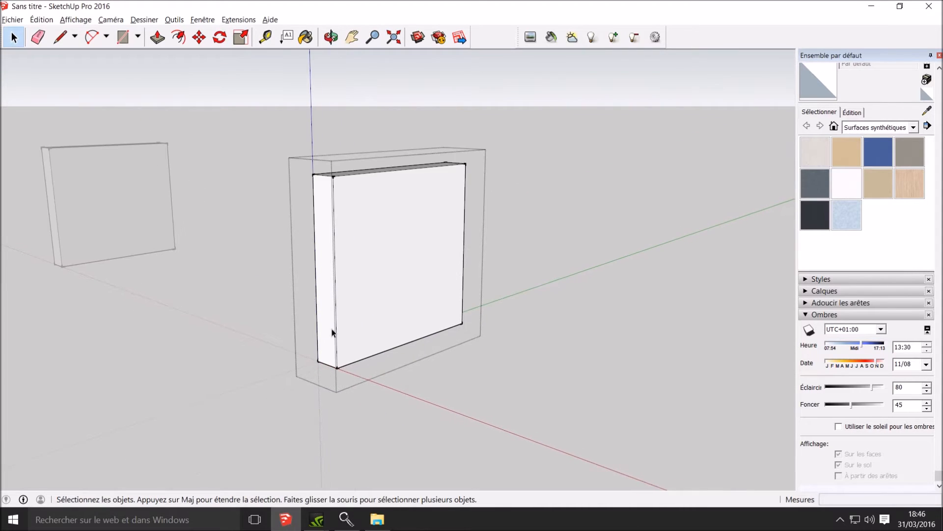
pyautogui.click(178, 37)
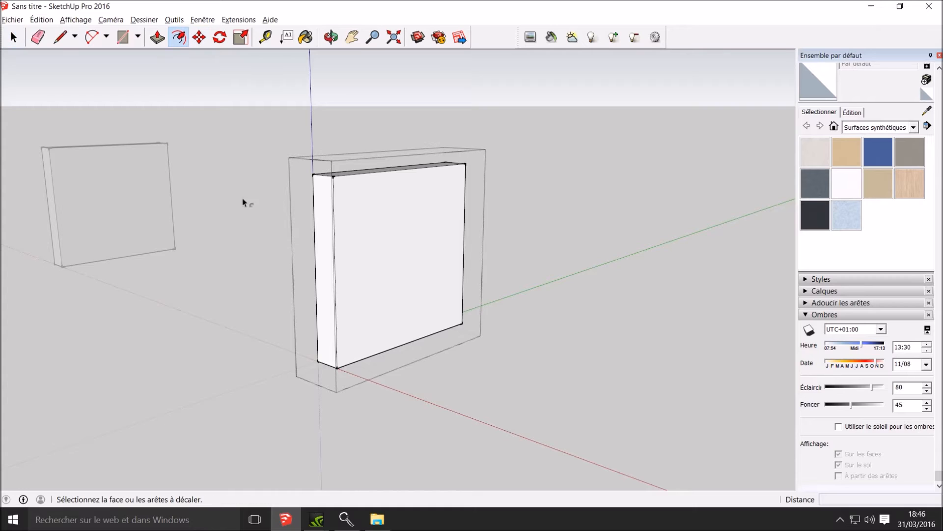
pyautogui.click(335, 332)
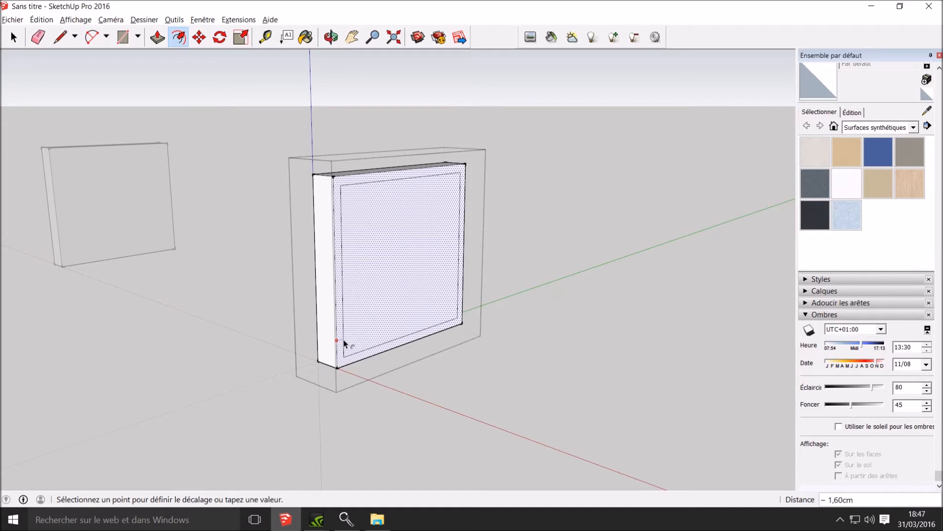
pyautogui.click(344, 340)
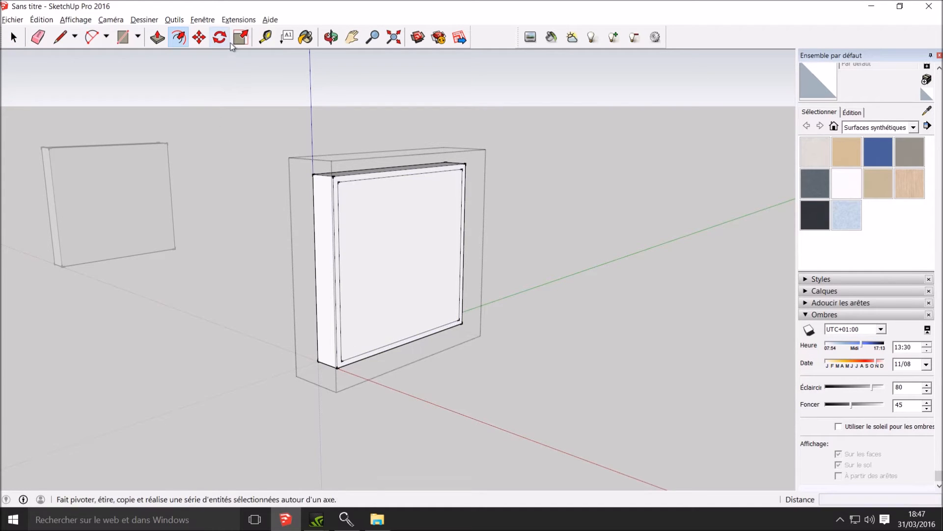
# Push the inner face back 5 cm to cut through the copied panel, leaving an open frame, and leave editing
pyautogui.click(158, 36)
pyautogui.moveTo(370, 238); pyautogui.dragTo(384, 271)
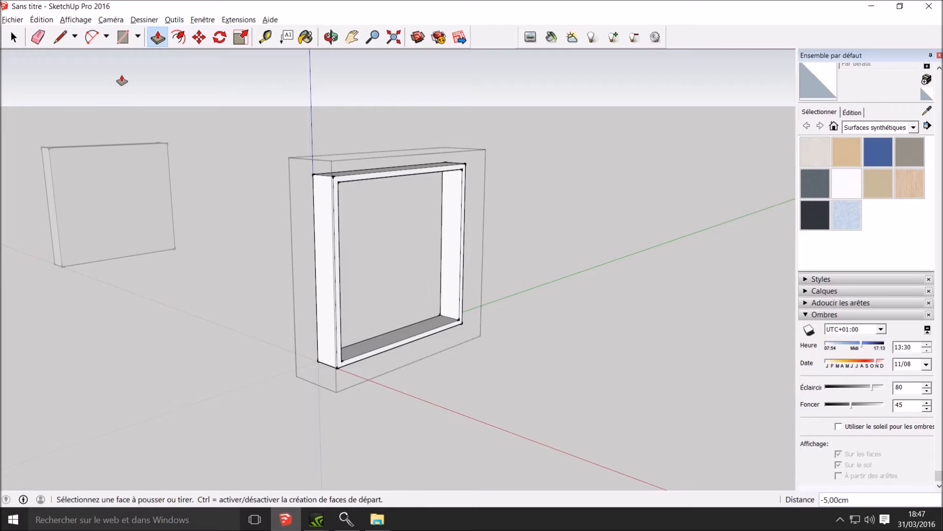
pyautogui.click(24, 37)
pyautogui.moveTo(222, 133); pyautogui.dragTo(378, 310, button='middle')
# Draw a 140 by 35 cm rectangle from the solid panel's upper corner across the tops of both supports
pyautogui.click(123, 36)
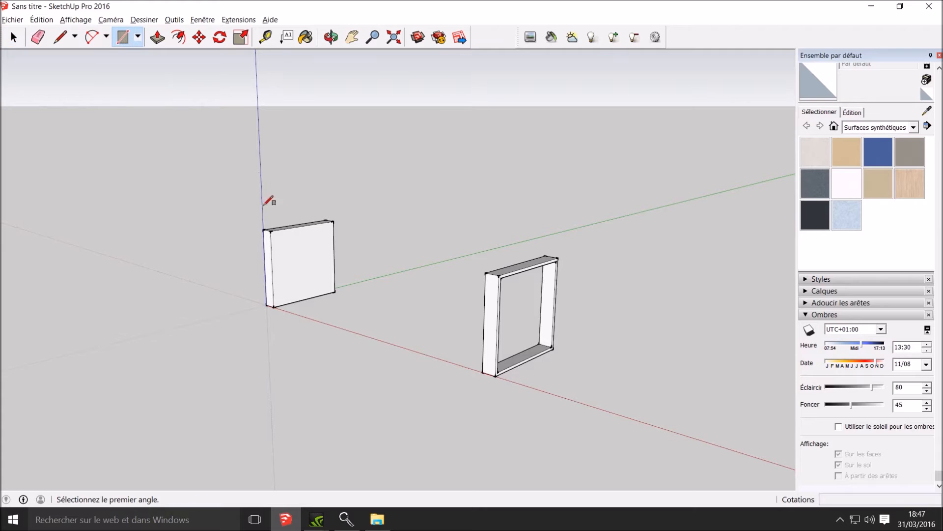
pyautogui.click(264, 229)
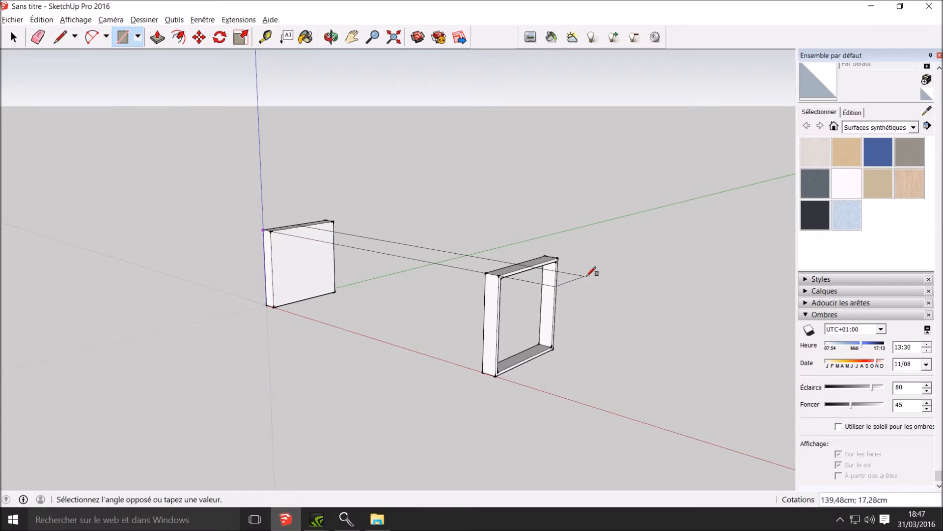
pyautogui.write('140;35')
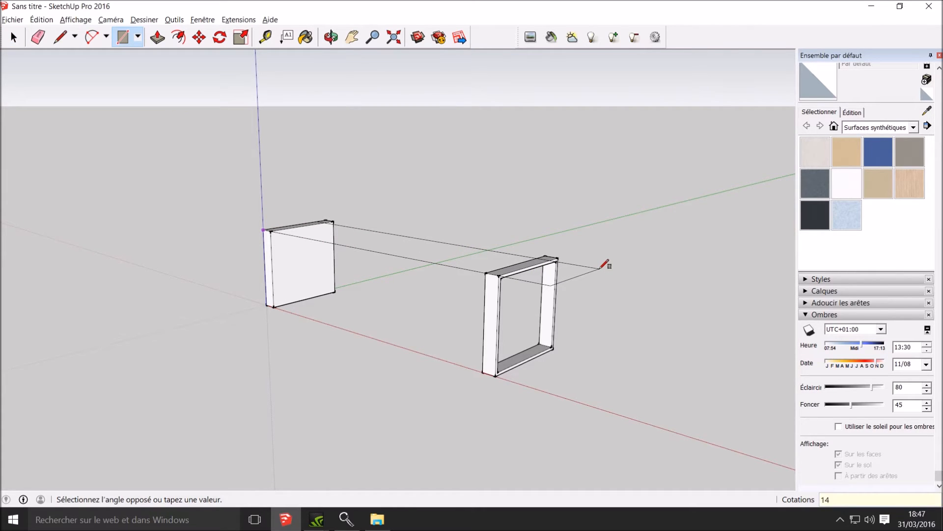
pyautogui.press('Return')
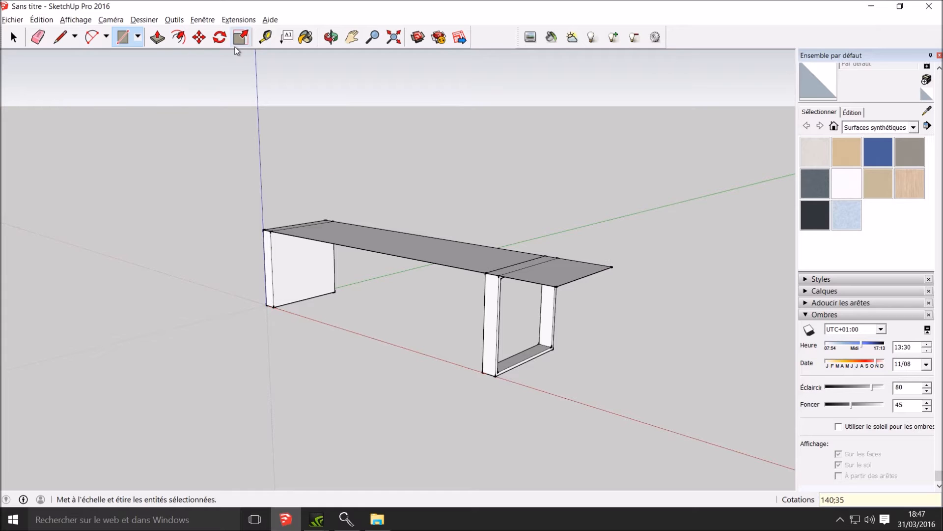
# Pull the 140 by 35 cm rectangle upward with Push/Pull to give the shelf its thickness
pyautogui.click(157, 37)
pyautogui.click(362, 234)
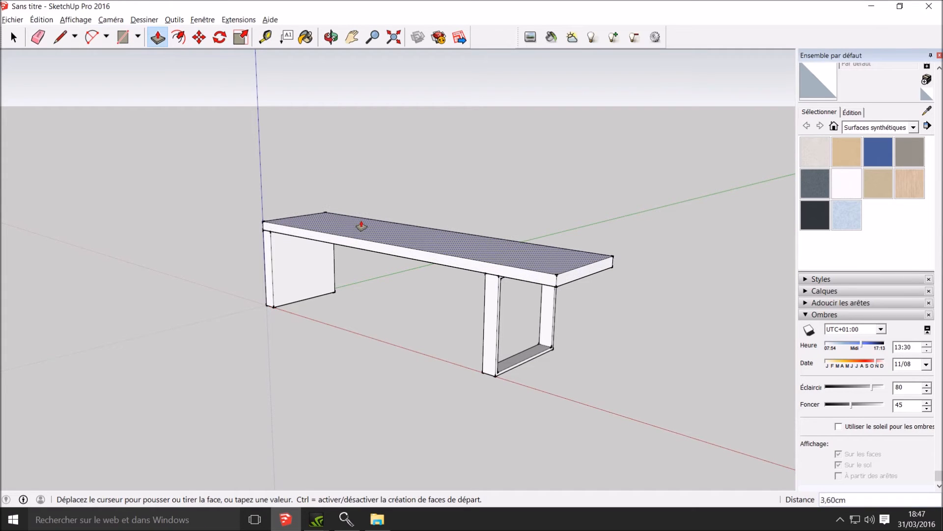
pyautogui.click(361, 226)
pyautogui.press('space')
# Select the whole shelf module and copy it vertically, stacking four copies above the original
pyautogui.moveTo(26, 216); pyautogui.dragTo(344, 271, button='middle')
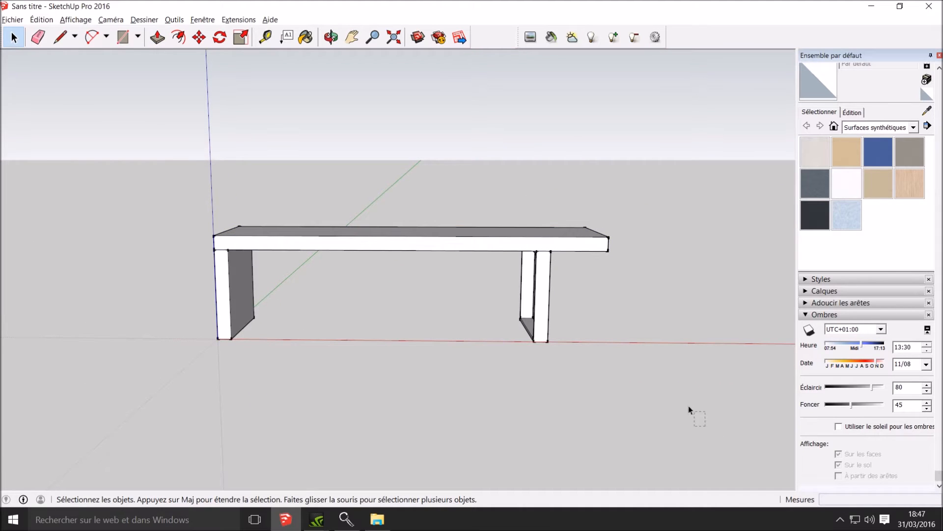
pyautogui.moveTo(162, 169); pyautogui.dragTo(162, 170)
pyautogui.scroll(-4, 351, 228)
pyautogui.moveTo(351, 229); pyautogui.dragTo(385, 293, button='middle')
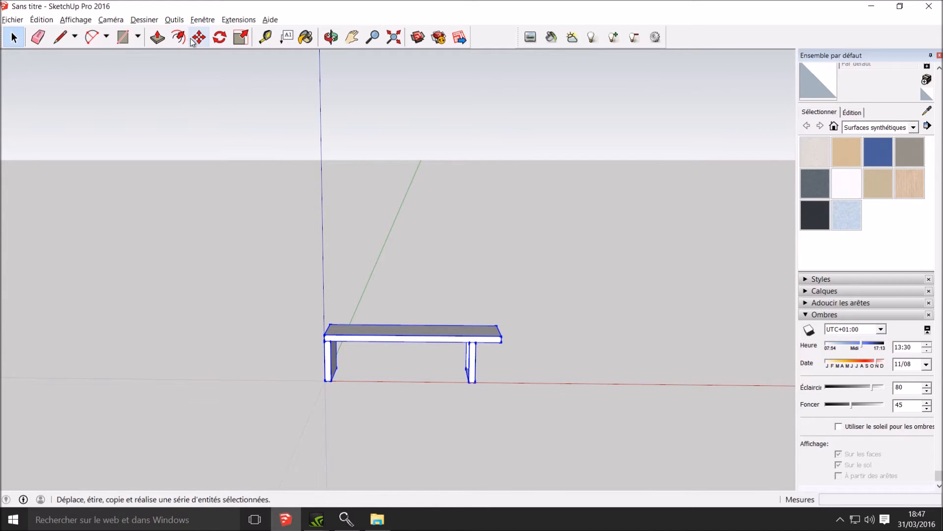
pyautogui.click(199, 36)
pyautogui.click(323, 382)
pyautogui.press('ctrl')
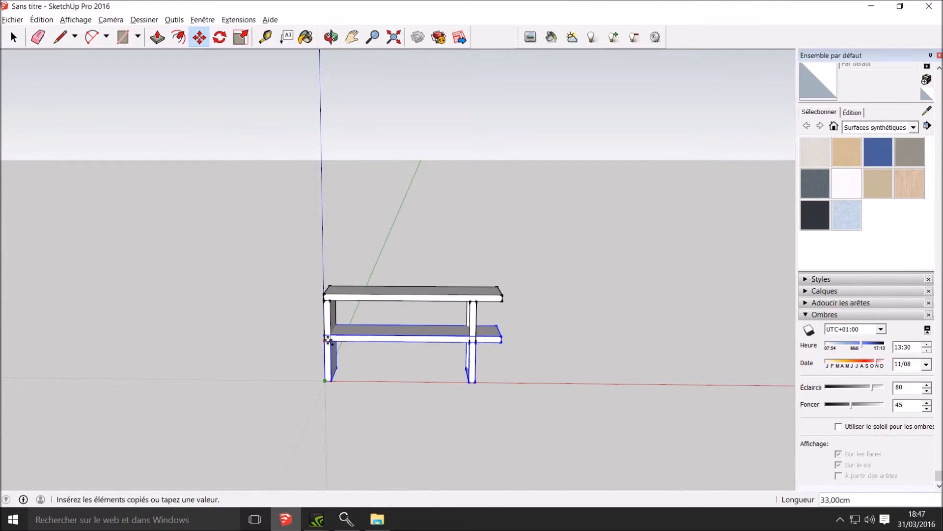
pyautogui.click(325, 332)
pyautogui.write('*4')
pyautogui.press('Return')
pyautogui.press('space')
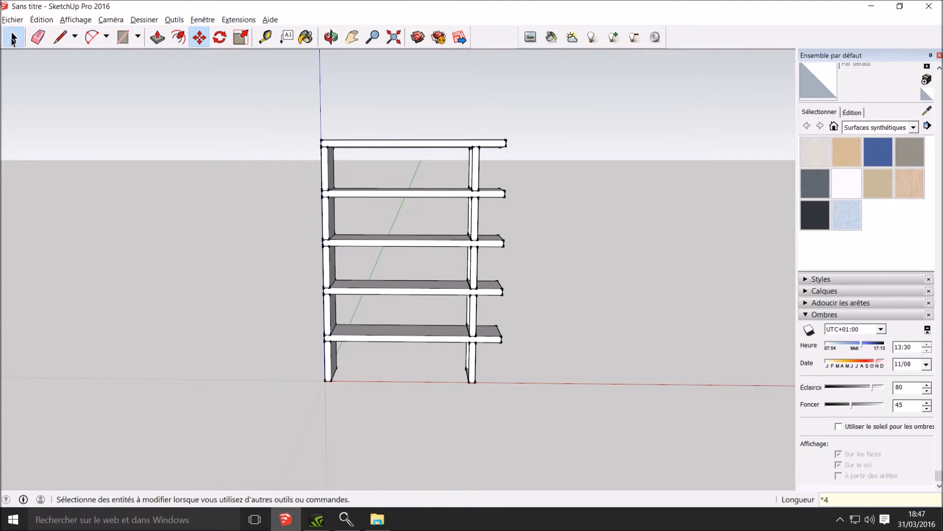
# Move the solid panels of the second and fourth levels 135 cm along the red axis to the shelves' opposite end
pyautogui.moveTo(212, 230); pyautogui.dragTo(176, 236, button='middle')
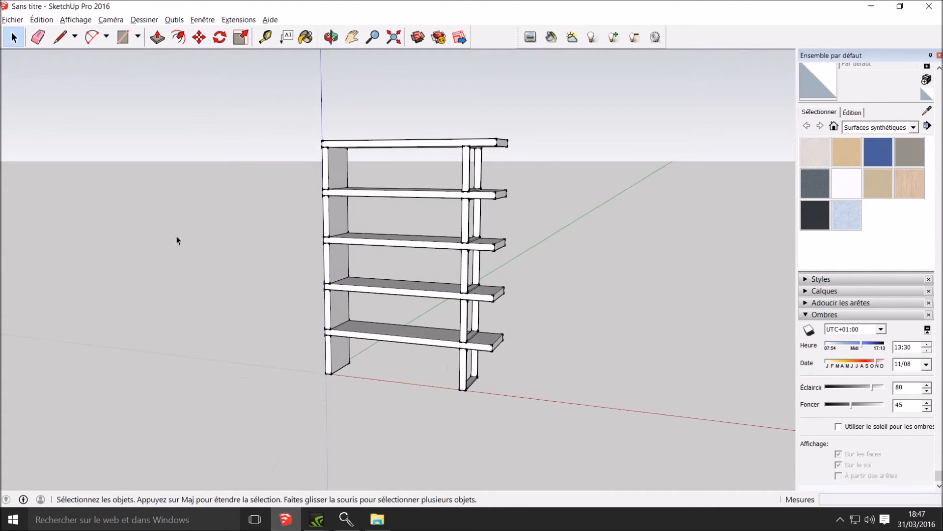
pyautogui.keyDown('shift'); pyautogui.click(338, 211); pyautogui.keyUp('shift')
pyautogui.click(199, 37)
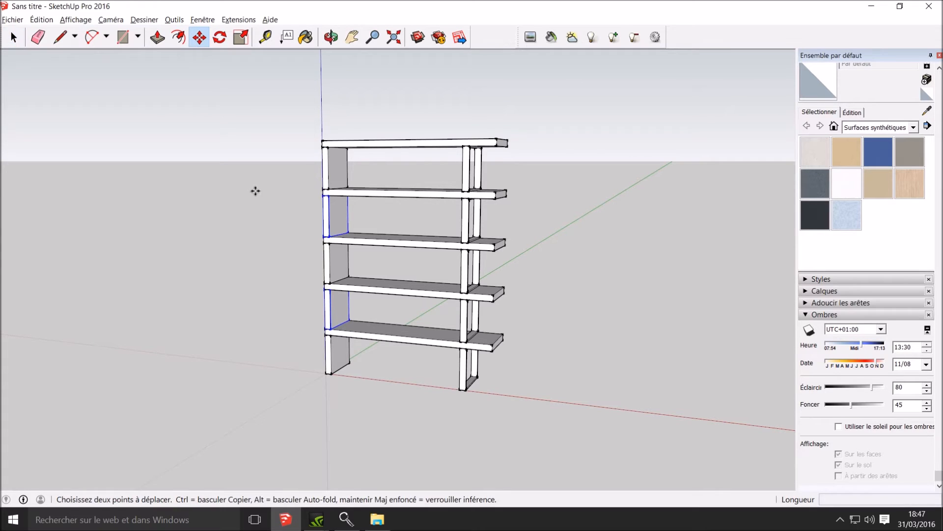
pyautogui.click(330, 198)
pyautogui.click(496, 198)
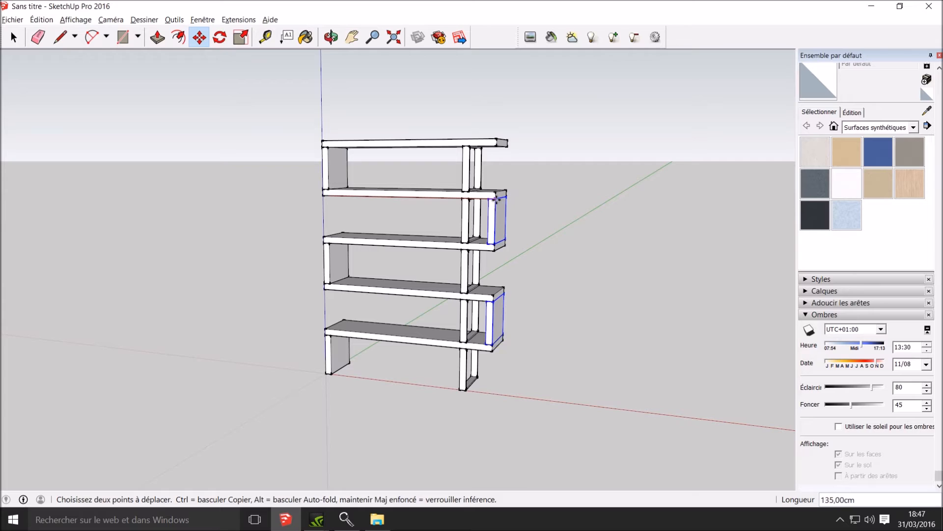
# Move the open frames of the second and fourth levels about 91 cm along the red axis toward the origin side, then clear the selection
pyautogui.click(13, 39)
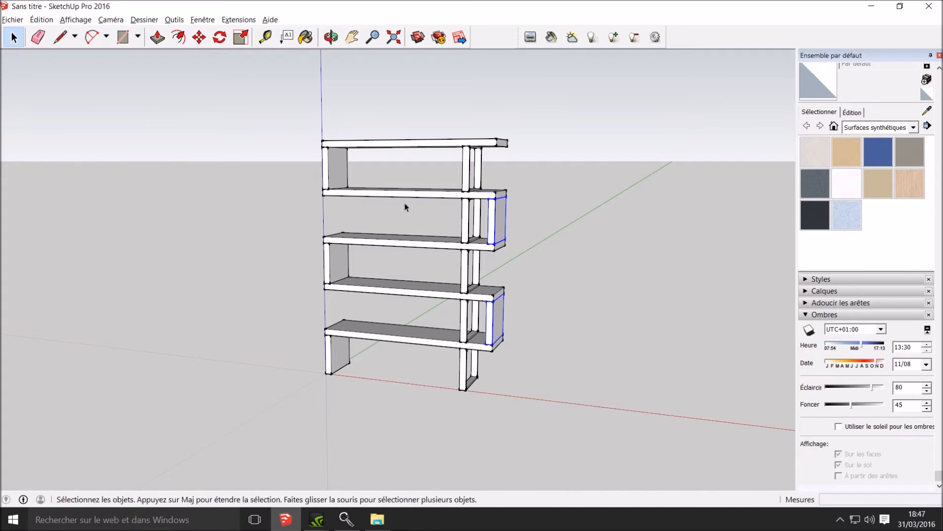
pyautogui.click(468, 216)
pyautogui.keyDown('shift'); pyautogui.click(462, 325); pyautogui.keyUp('shift')
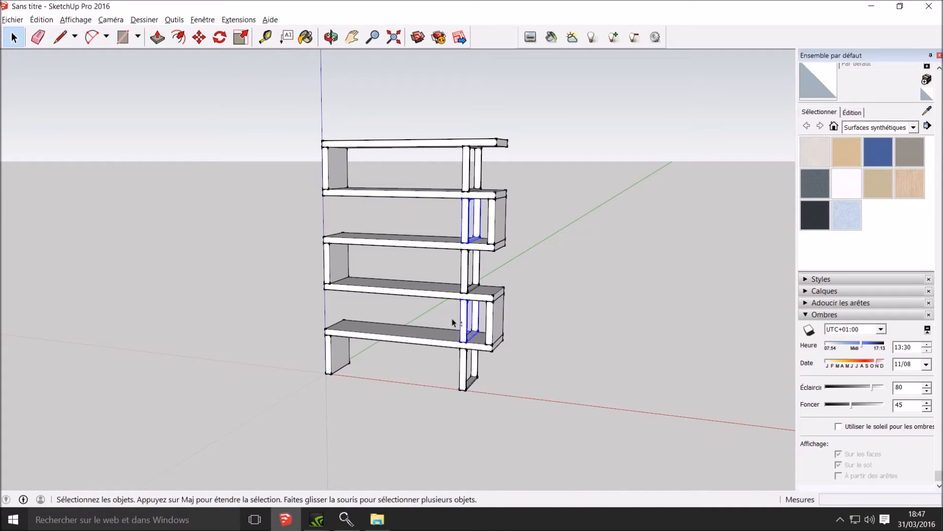
pyautogui.click(199, 38)
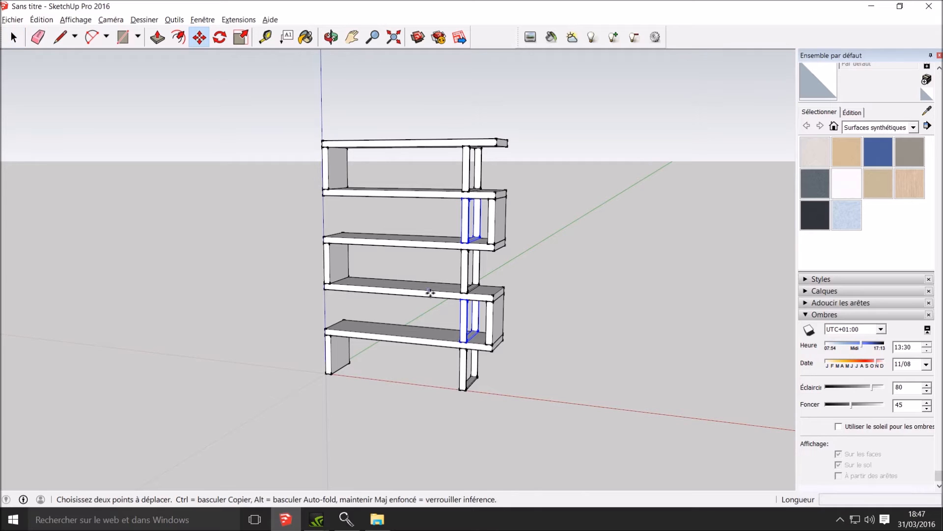
pyautogui.click(458, 302)
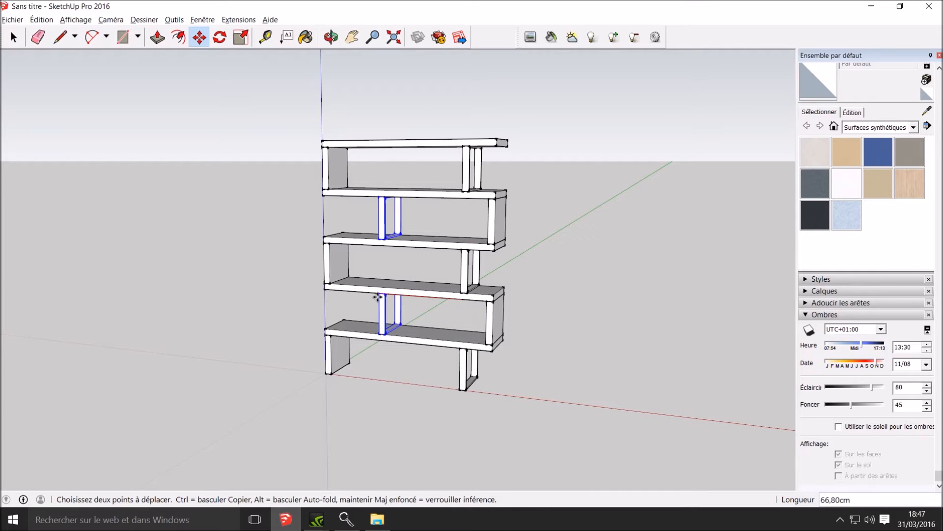
pyautogui.click(352, 292)
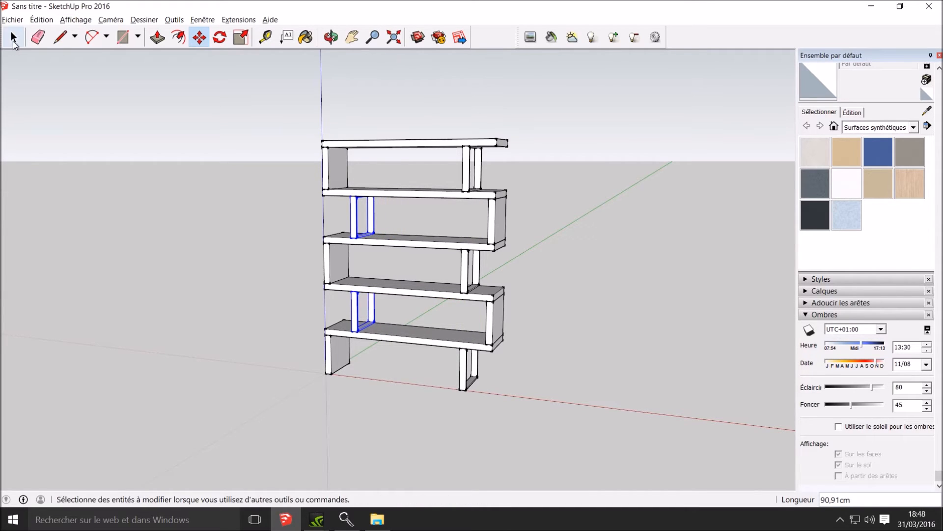
pyautogui.click(13, 37)
pyautogui.click(200, 289)
# Inspect the shelving unit from another angle, then in the Scène 2 front view and the Scène 3 left view
pyautogui.moveTo(201, 289); pyautogui.dragTo(443, 291, button='middle')
pyautogui.scroll(2, 444, 295)
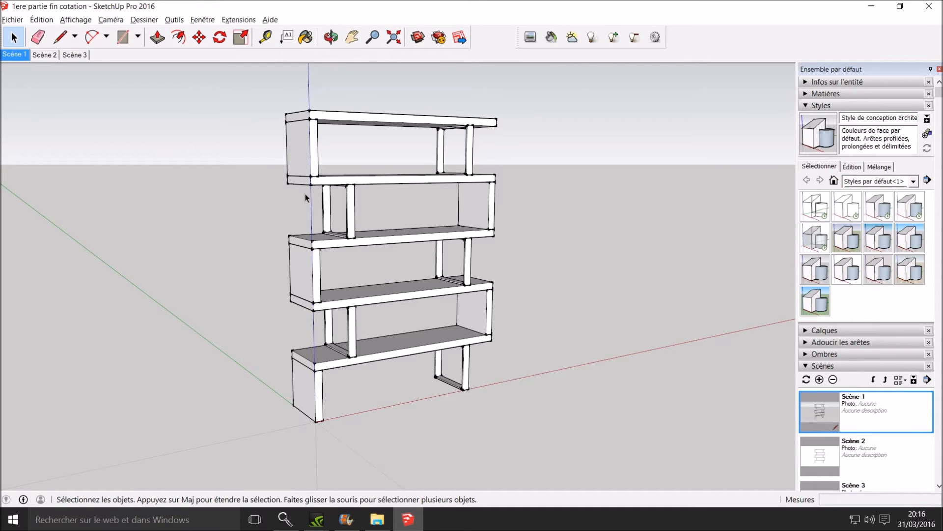
pyautogui.click(45, 54)
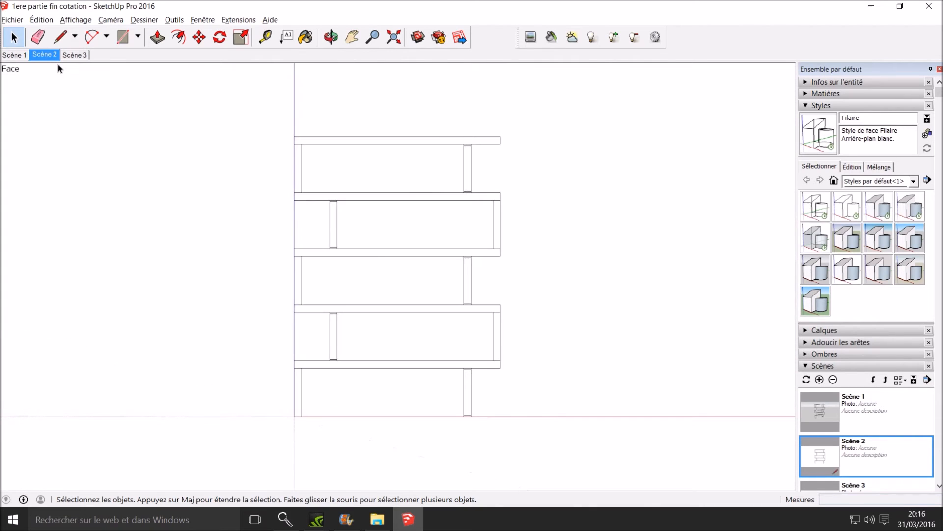
pyautogui.click(75, 54)
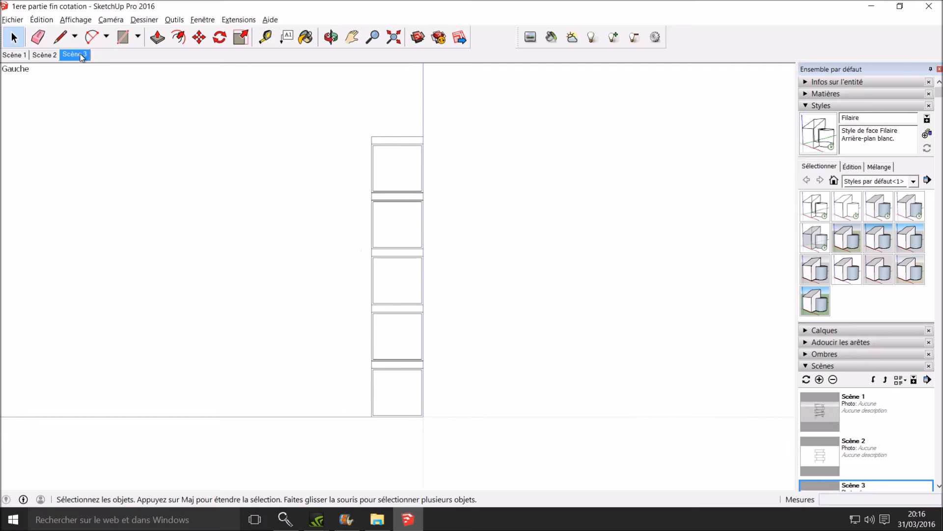
# Send the model to LayOut and dimension the front view's overall width above the top shelf
pyautogui.click(459, 38)
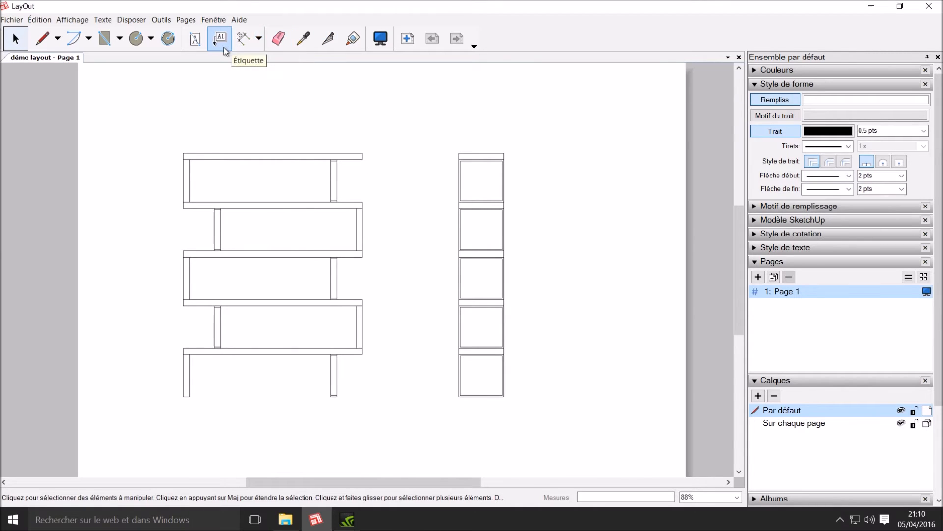
pyautogui.click(243, 39)
pyautogui.click(184, 154)
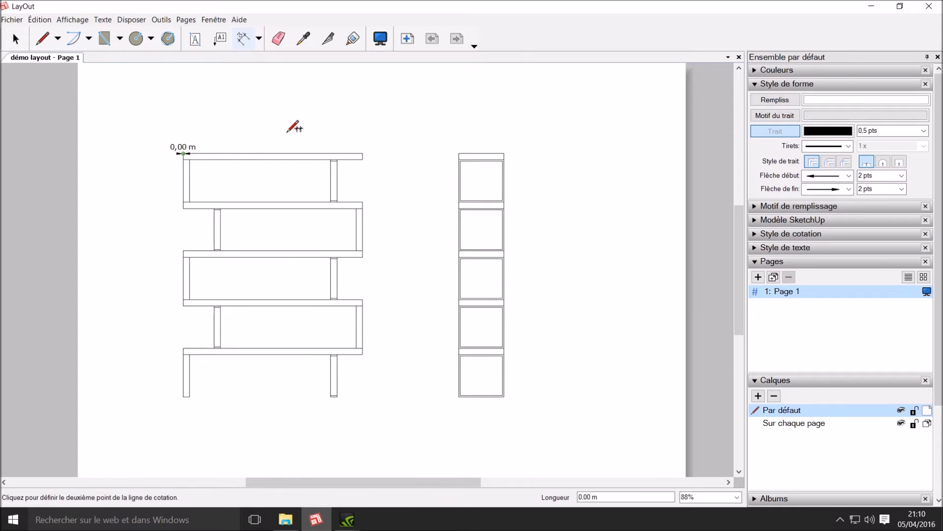
pyautogui.click(362, 154)
pyautogui.click(362, 115)
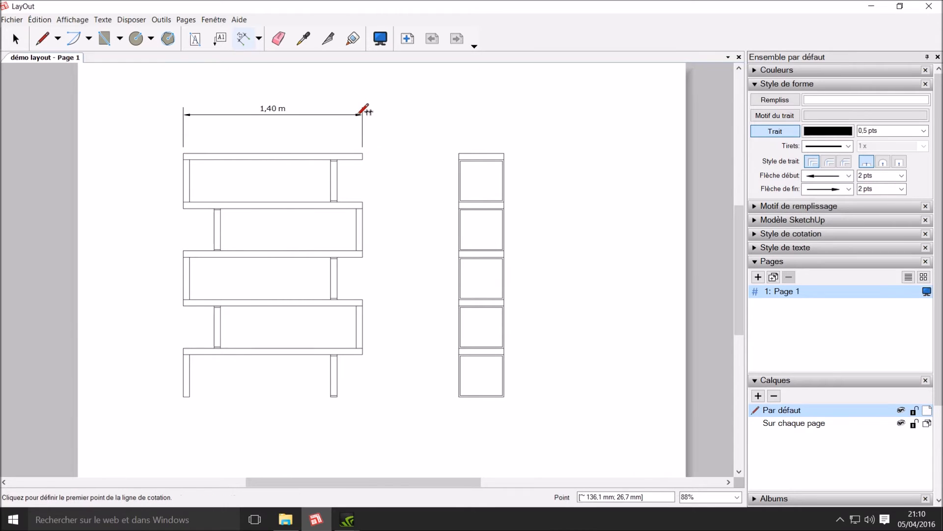
# Dimension the side view's depth above the unit and its full height beside it
pyautogui.click(459, 154)
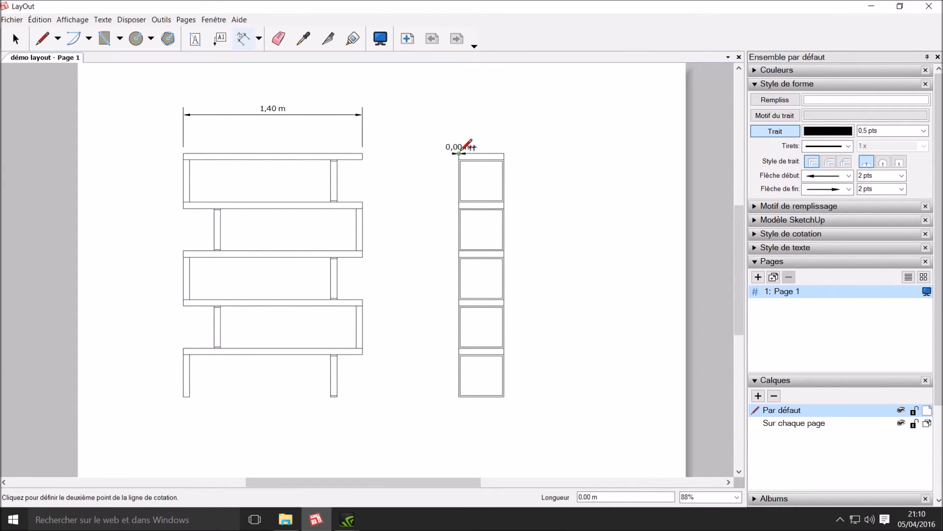
pyautogui.click(504, 154)
pyautogui.click(504, 115)
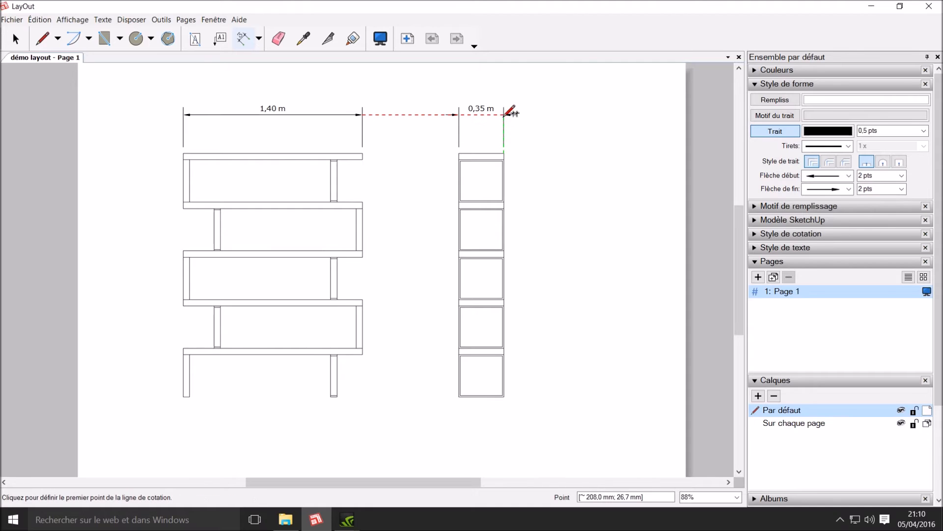
pyautogui.click(503, 154)
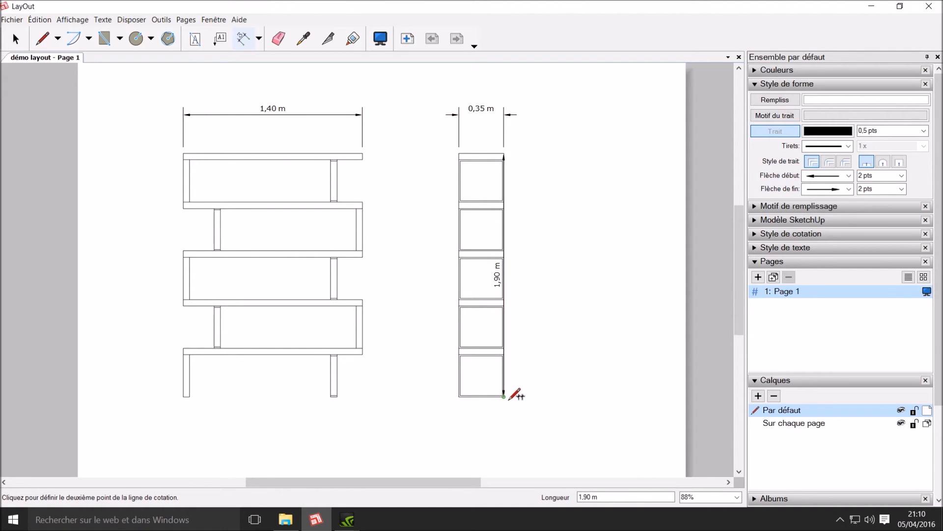
pyautogui.click(504, 396)
pyautogui.click(560, 389)
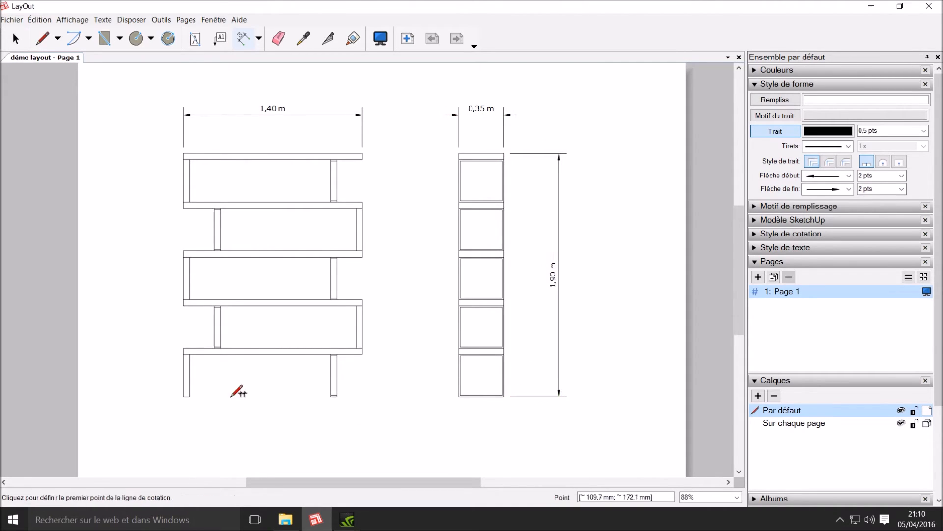
# Dimension the height of the lowest solid panel in the front view, and its thickness below it
pyautogui.click(183, 396)
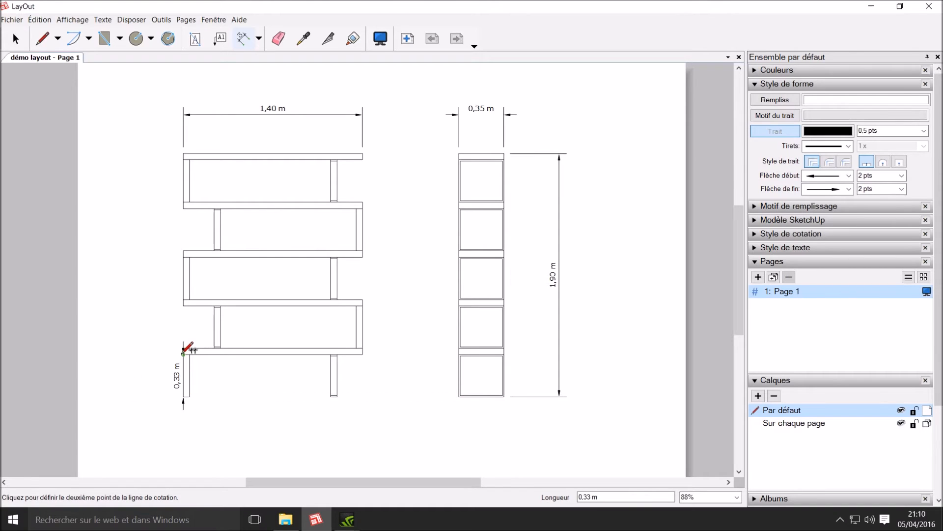
pyautogui.click(183, 354)
pyautogui.click(154, 351)
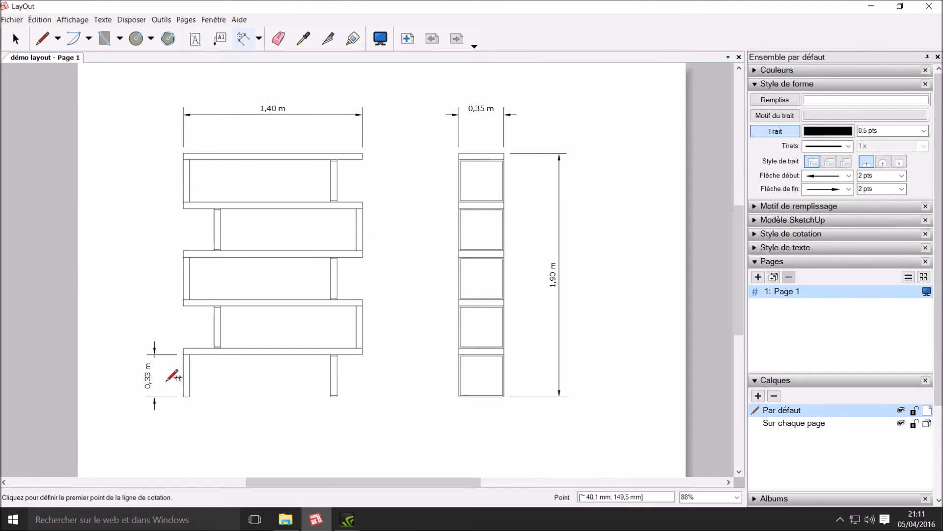
pyautogui.click(183, 396)
pyautogui.click(190, 396)
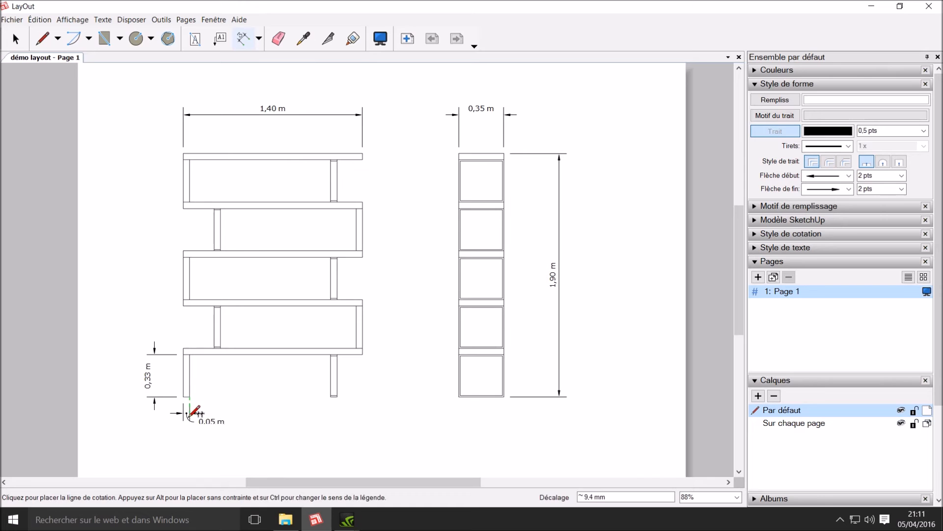
pyautogui.click(190, 423)
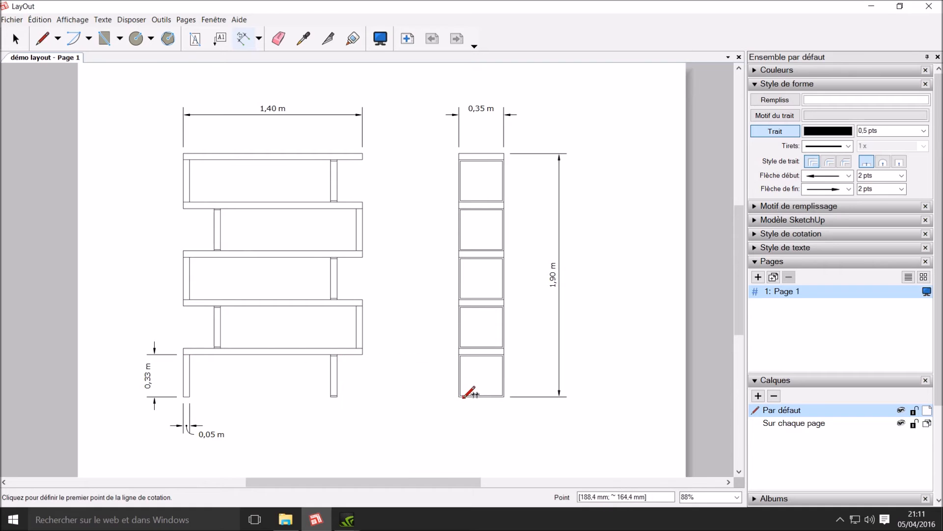
# Dimension the thickness of the frame member at the side view's lower corner, placing the dimension below the unit
pyautogui.click(460, 396)
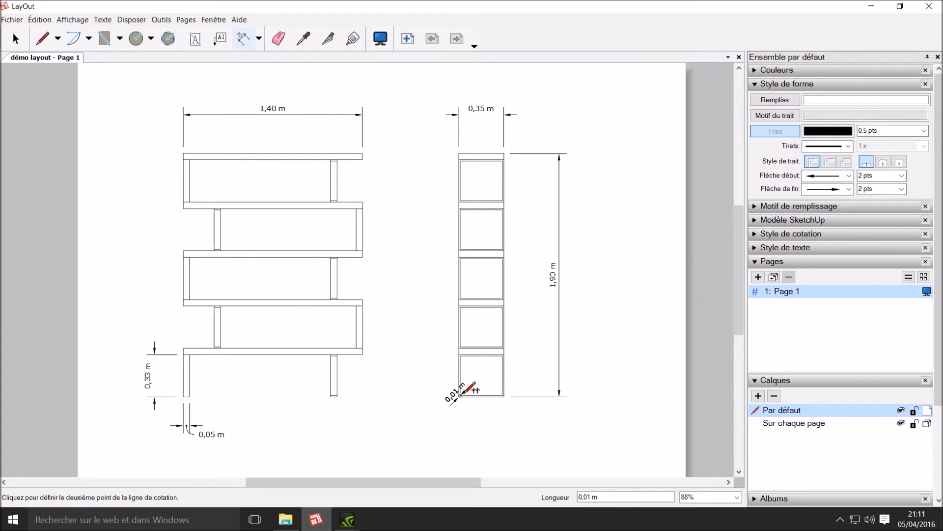
pyautogui.click(460, 396)
pyautogui.click(464, 417)
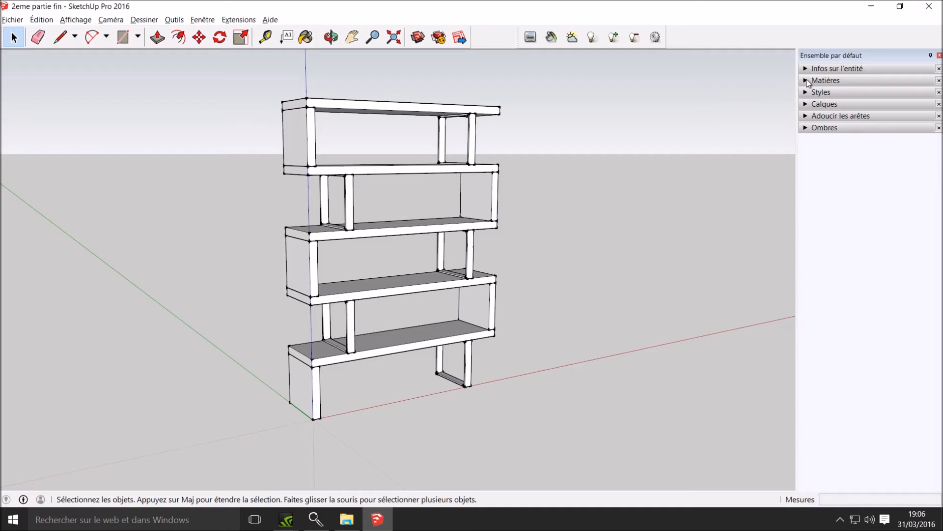
# In SketchUp, paint the shelves and solid panels with the dark wood material Matière1
pyautogui.click(826, 80)
pyautogui.click(909, 181)
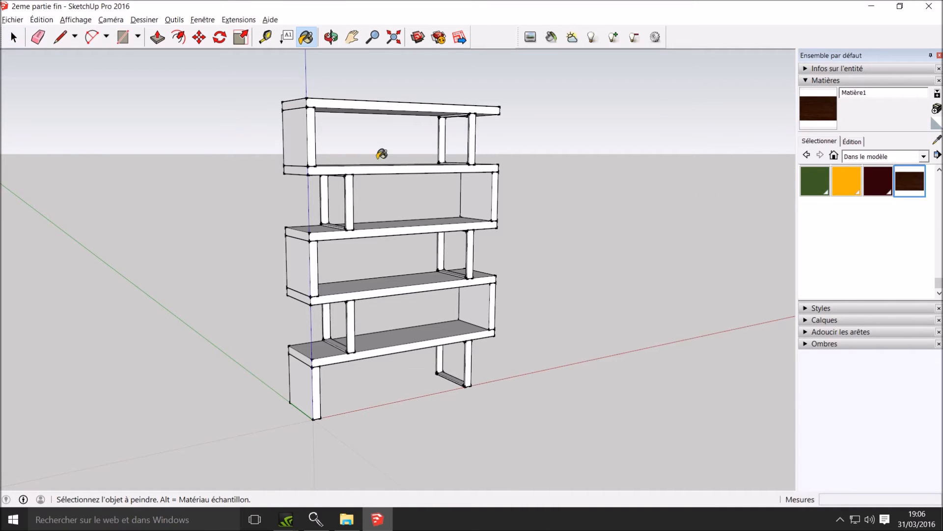
pyautogui.click(306, 131)
# Paint the open frames with the Lisanne_Metal material and close the materials list
pyautogui.scroll(5, 884, 241)
pyautogui.click(844, 278)
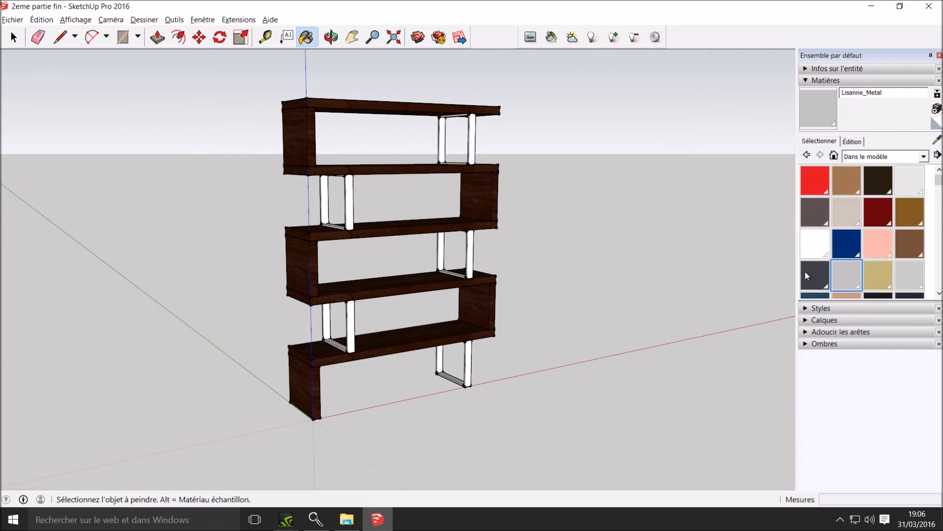
pyautogui.click(474, 131)
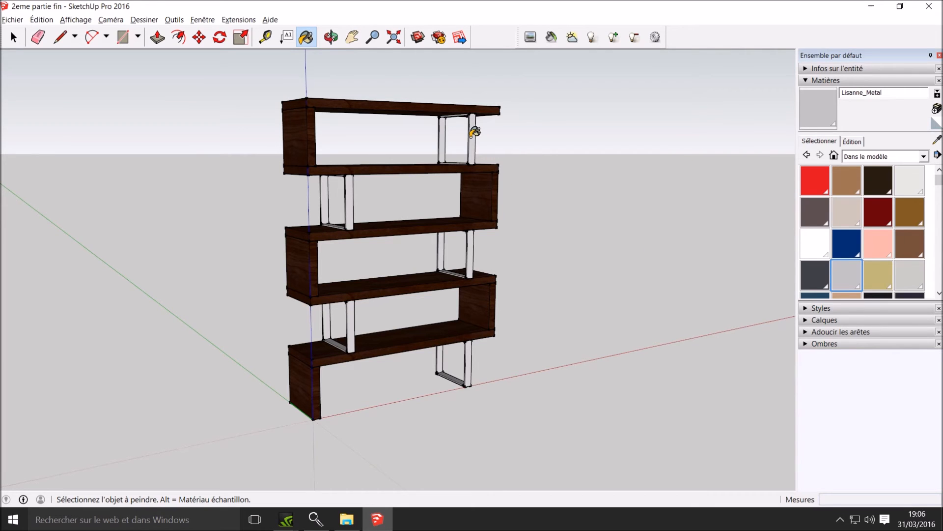
pyautogui.click(13, 38)
pyautogui.moveTo(249, 203)
pyautogui.mouseDown(button='middle')
pyautogui.moveTo(143, 198)
pyautogui.moveTo(134, 213)
pyautogui.moveTo(263, 231)
pyautogui.mouseUp(button='middle')
pyautogui.click(806, 80)
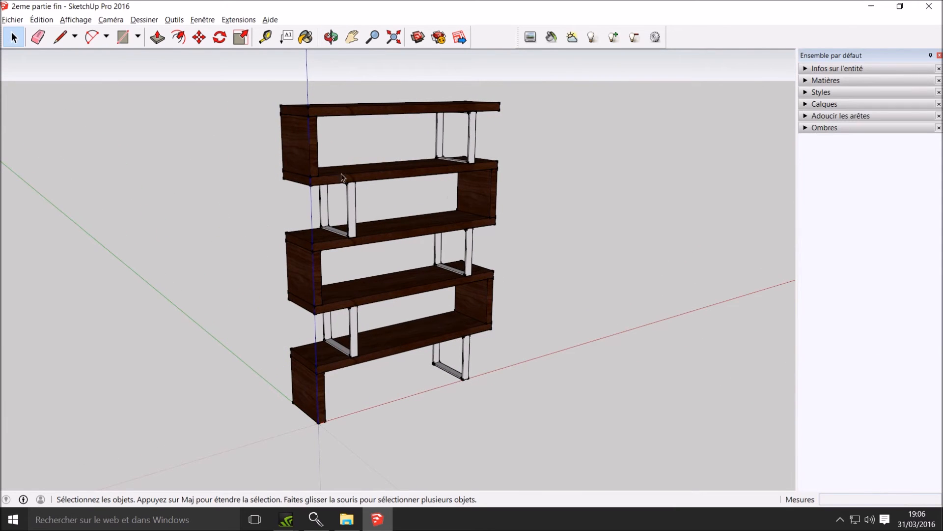
# Search the 3D Warehouse for "books" and load the "Architecture and design books" model directly into the current model
pyautogui.click(419, 38)
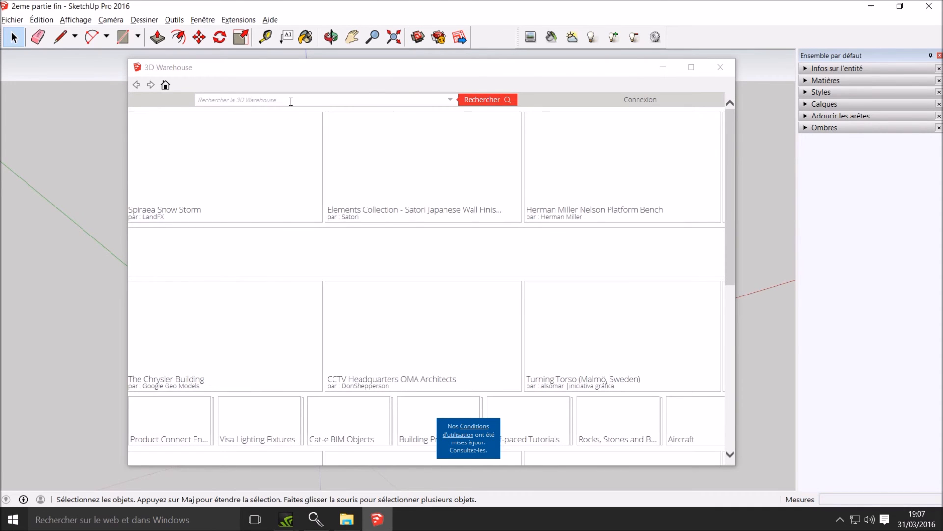
pyautogui.click(217, 101)
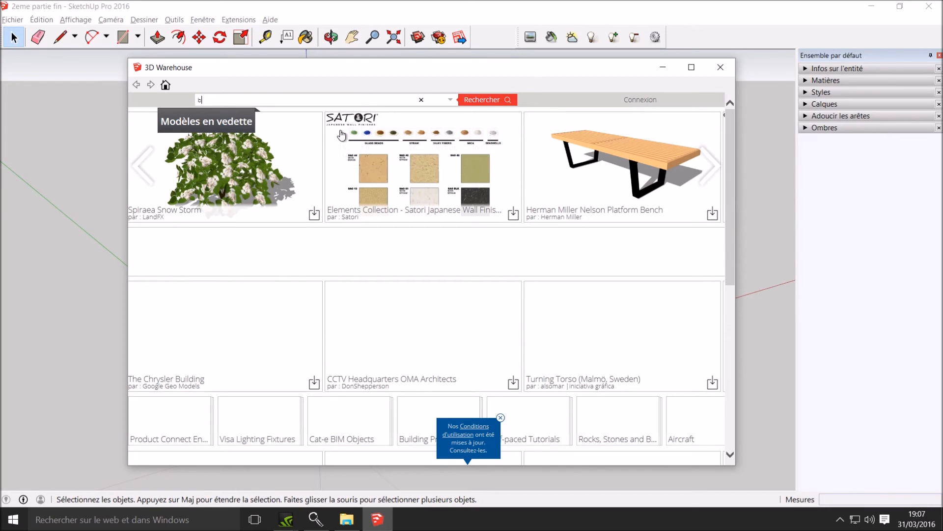
pyautogui.write('books')
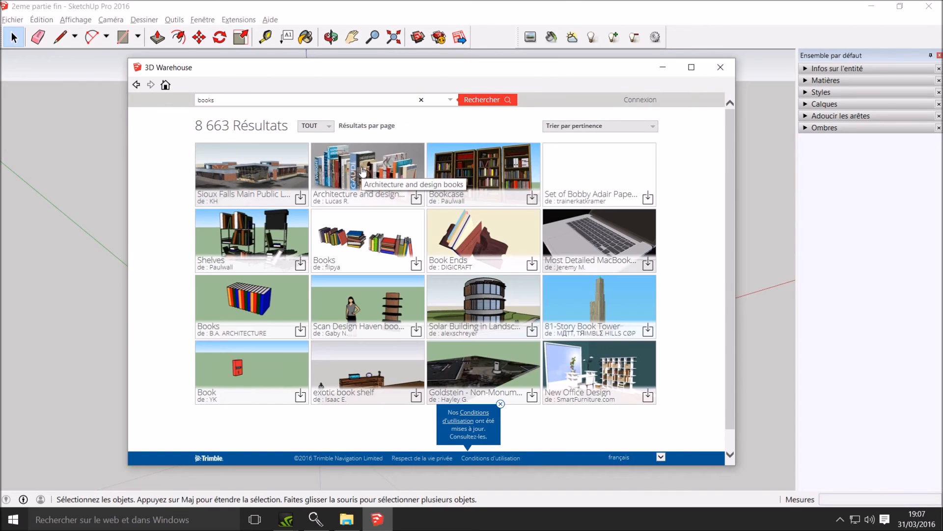
pyautogui.click(372, 165)
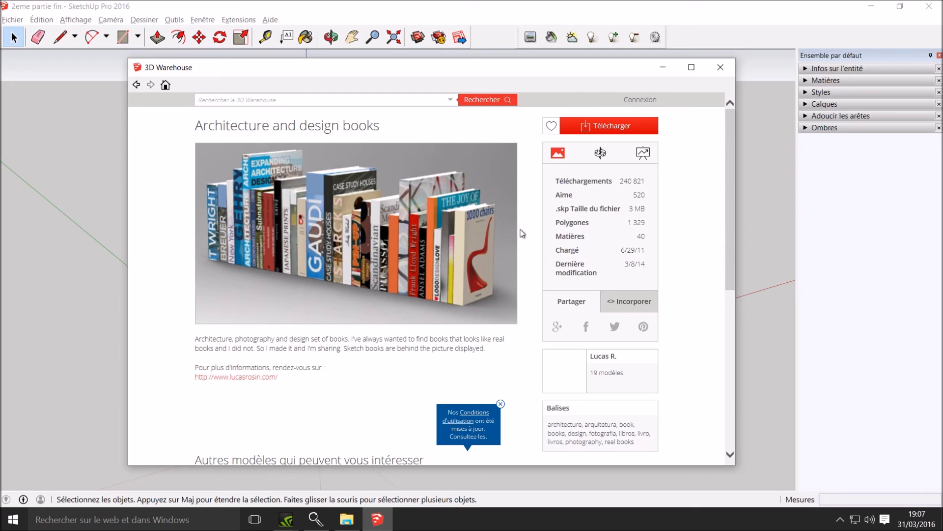
pyautogui.click(609, 128)
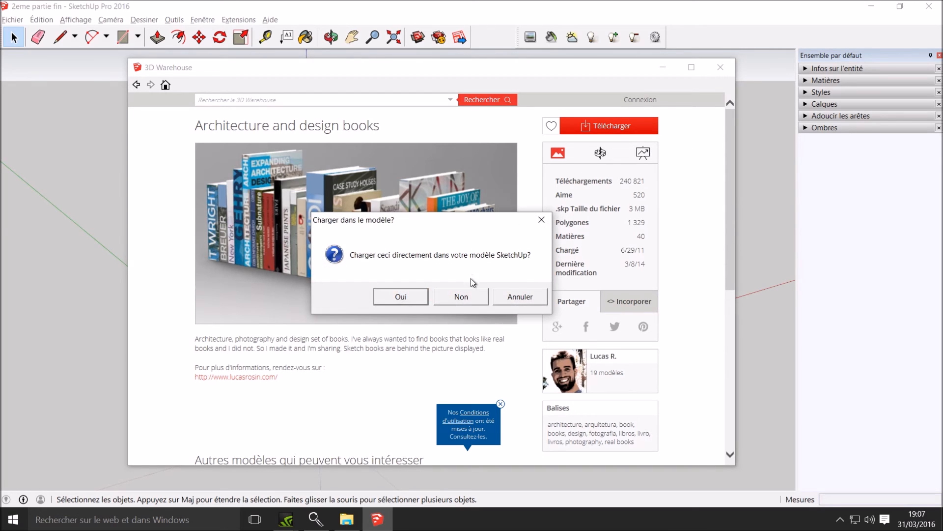
pyautogui.click(400, 297)
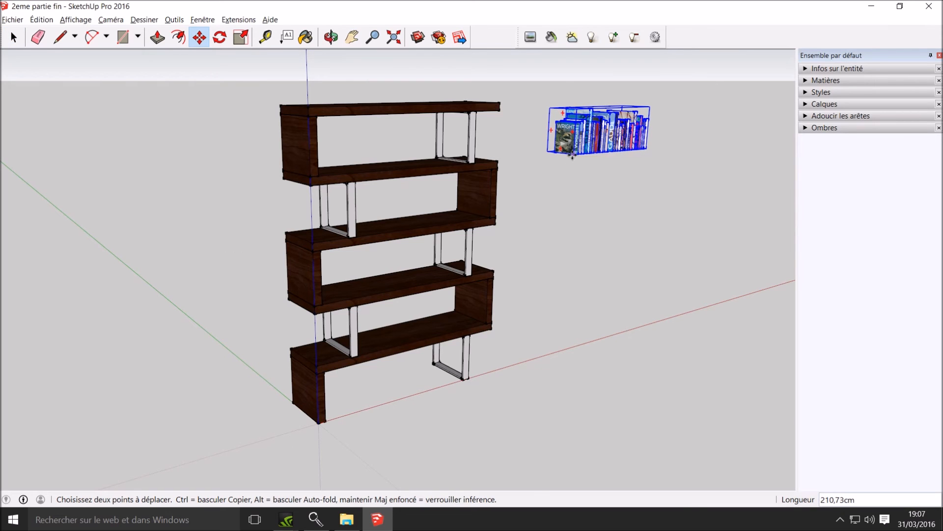
# Place the book set in the uppermost compartment against the solid panel and clear the selection
pyautogui.click(319, 176)
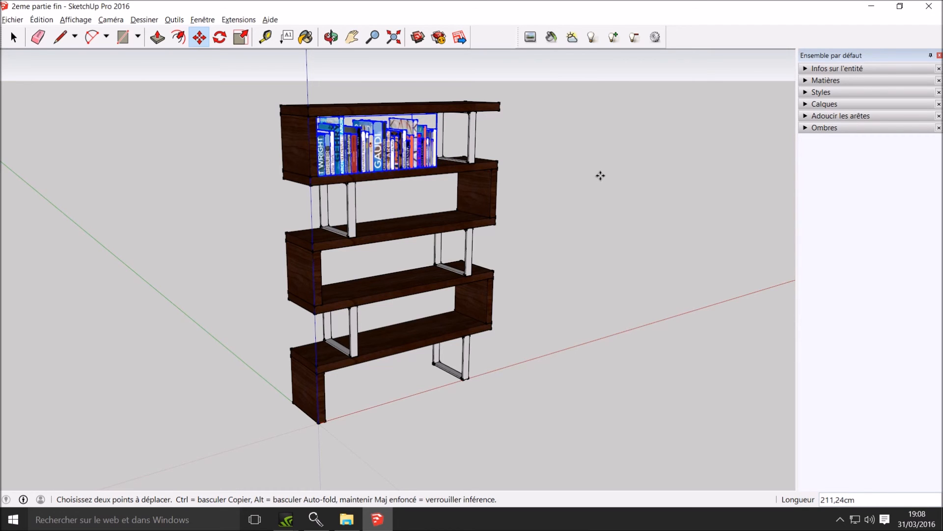
pyautogui.click(14, 37)
pyautogui.click(137, 211)
pyautogui.moveTo(239, 269); pyautogui.dragTo(99, 236, button='middle')
pyautogui.scroll(-2, 236, 253)
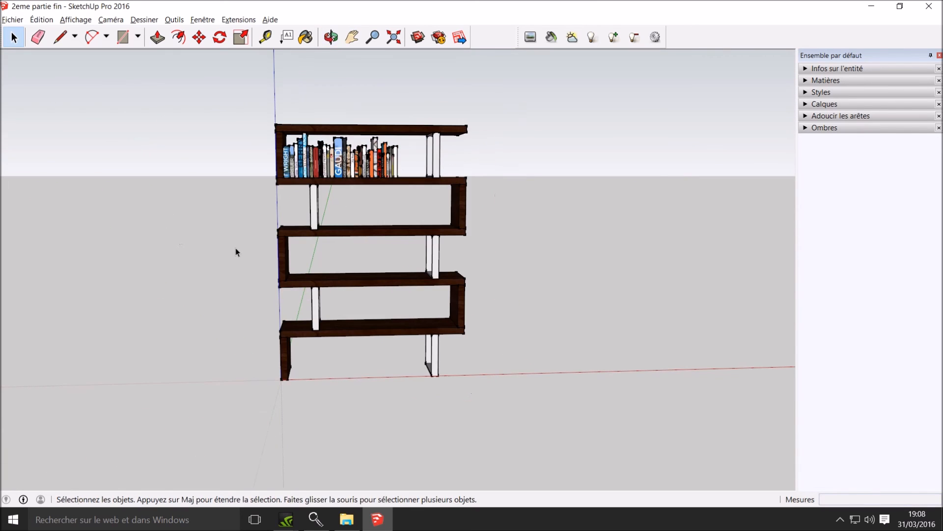
pyautogui.moveTo(235, 247); pyautogui.dragTo(361, 263, button='middle')
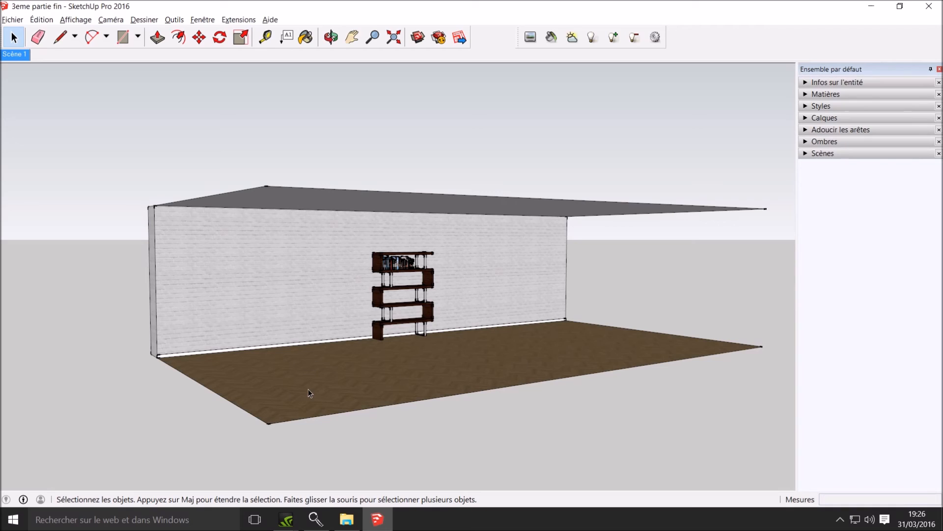
# Examine the room's floor, wall and ceiling one by one, clear the selection and display Scène 1
pyautogui.click(309, 390)
pyautogui.click(277, 323)
pyautogui.click(299, 197)
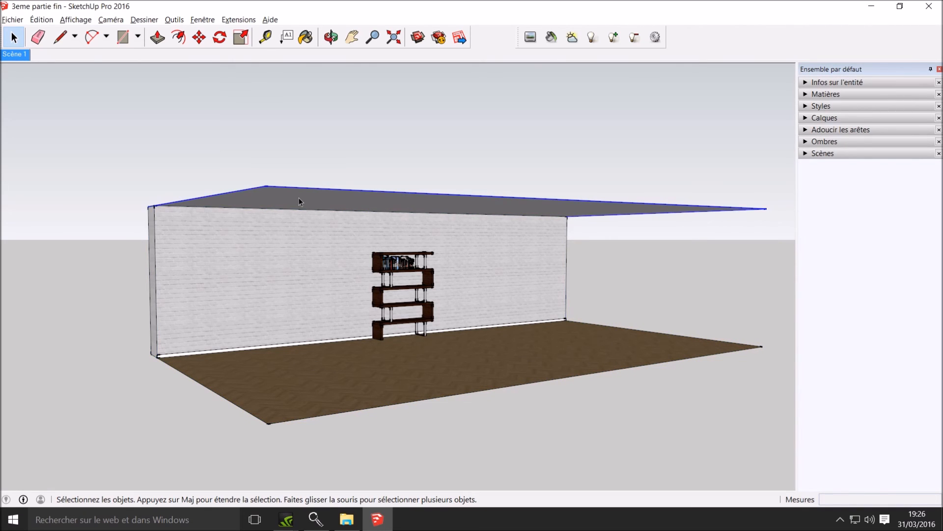
pyautogui.click(518, 119)
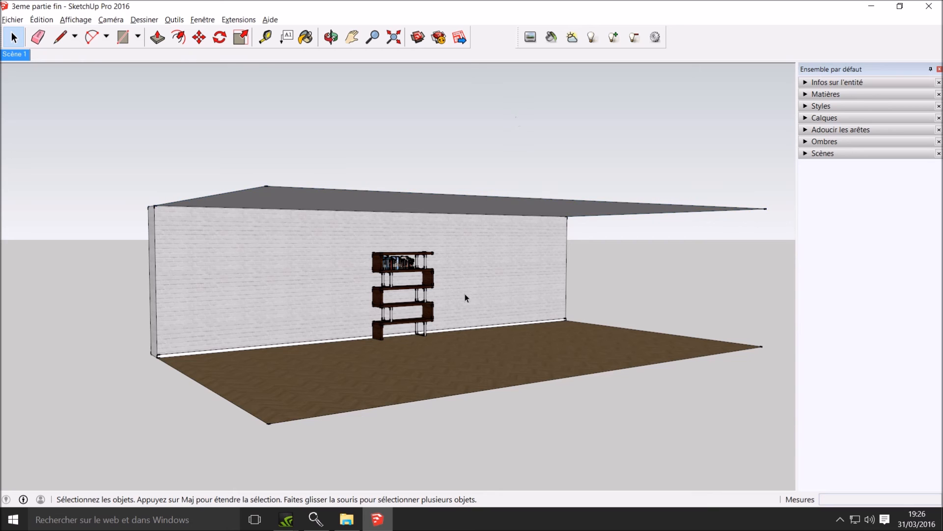
pyautogui.click(11, 54)
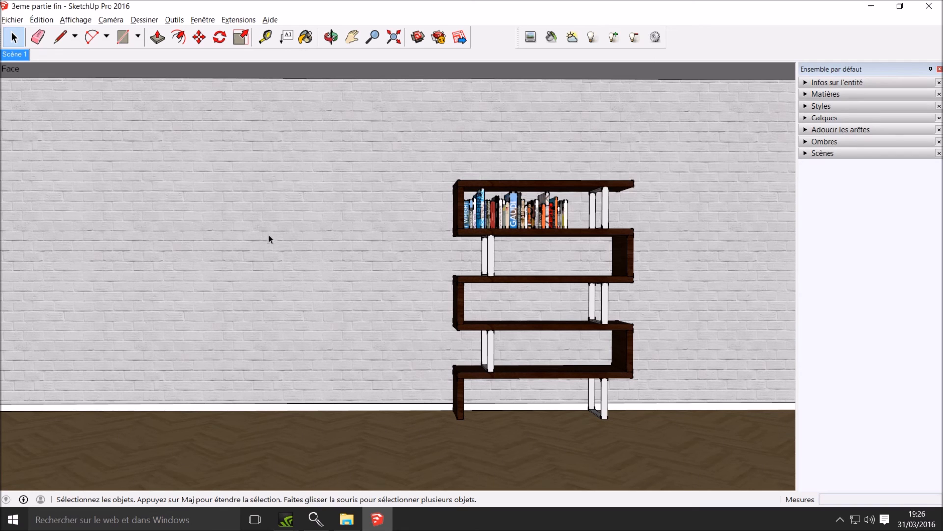
# Show the Render[in] 3 preview of the scene and open the shadow time and date settings
pyautogui.click(531, 39)
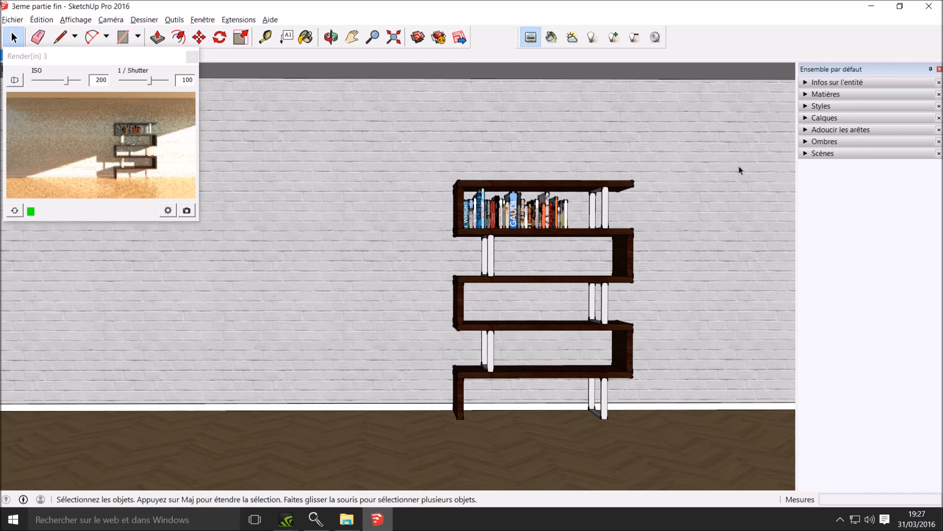
pyautogui.click(806, 143)
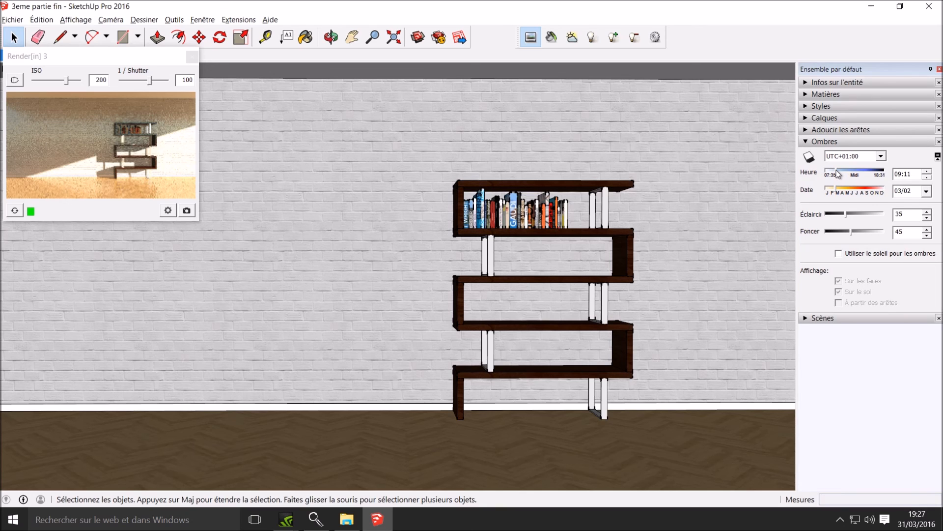
pyautogui.moveTo(838, 173)
pyautogui.mouseDown()
pyautogui.moveTo(850, 173)
pyautogui.moveTo(836, 173)
pyautogui.mouseUp()
# Review the Render[in] 3 material, background environment, light and image rendering settings, and close the tools window
pyautogui.click(551, 39)
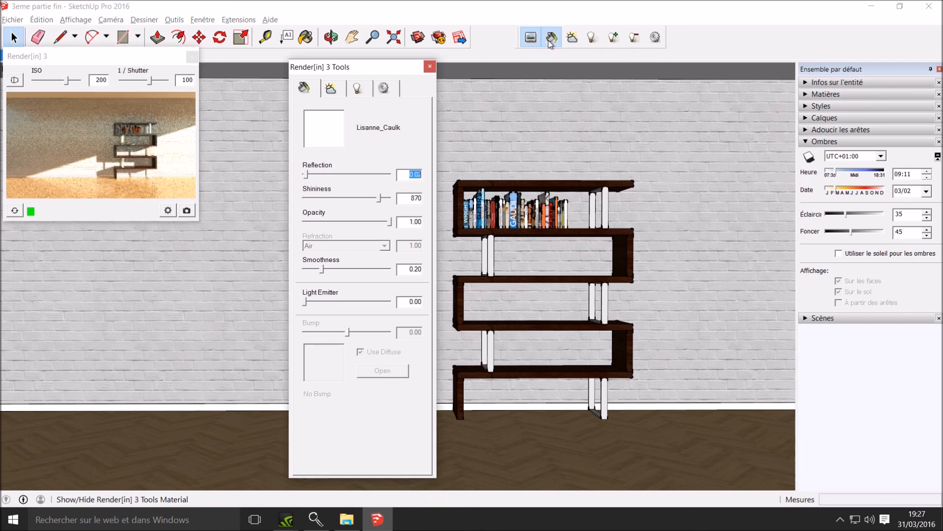
pyautogui.click(331, 89)
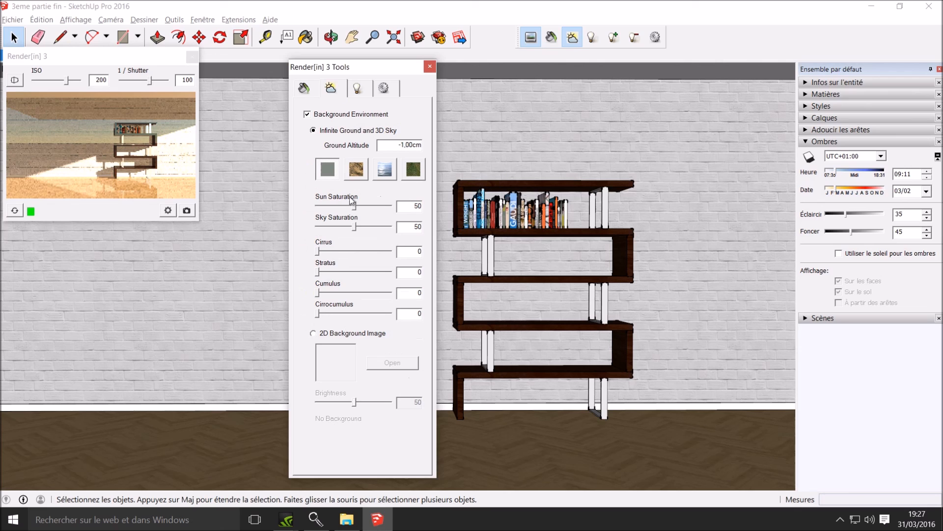
pyautogui.click(360, 92)
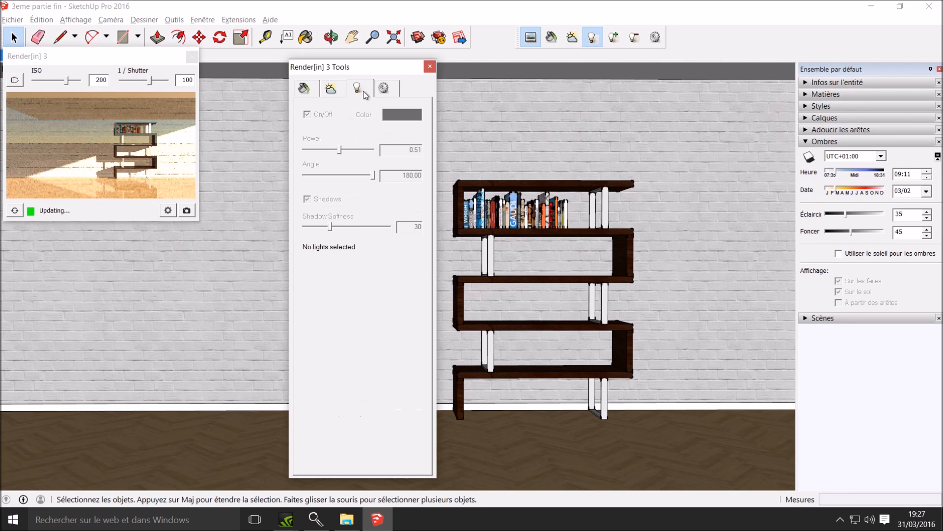
pyautogui.click(384, 88)
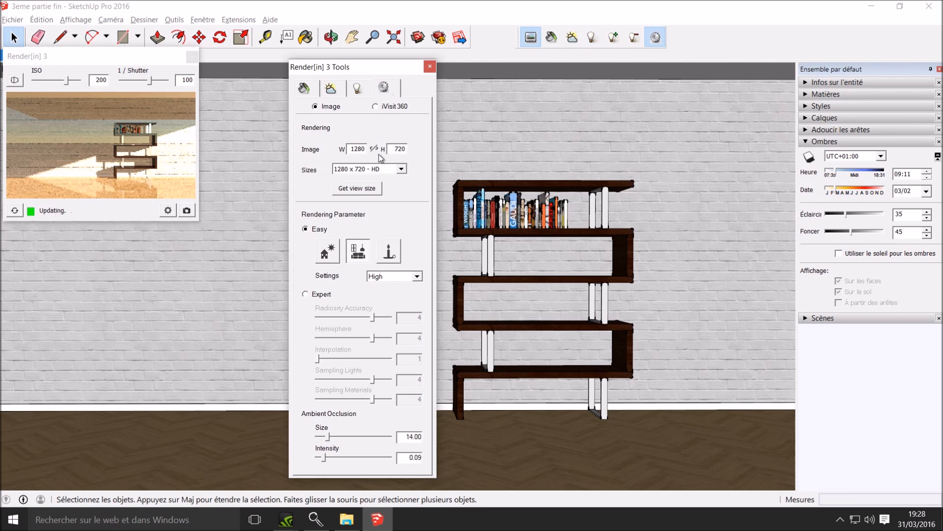
pyautogui.click(429, 67)
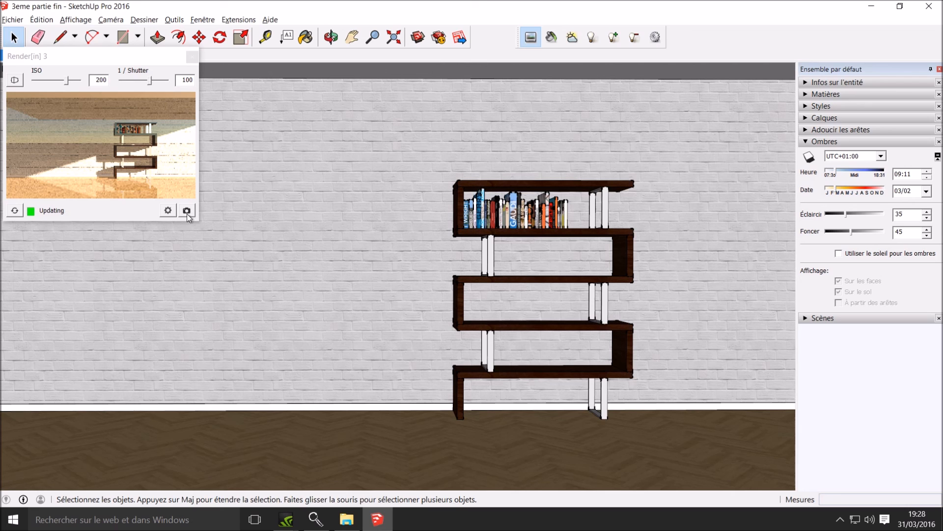